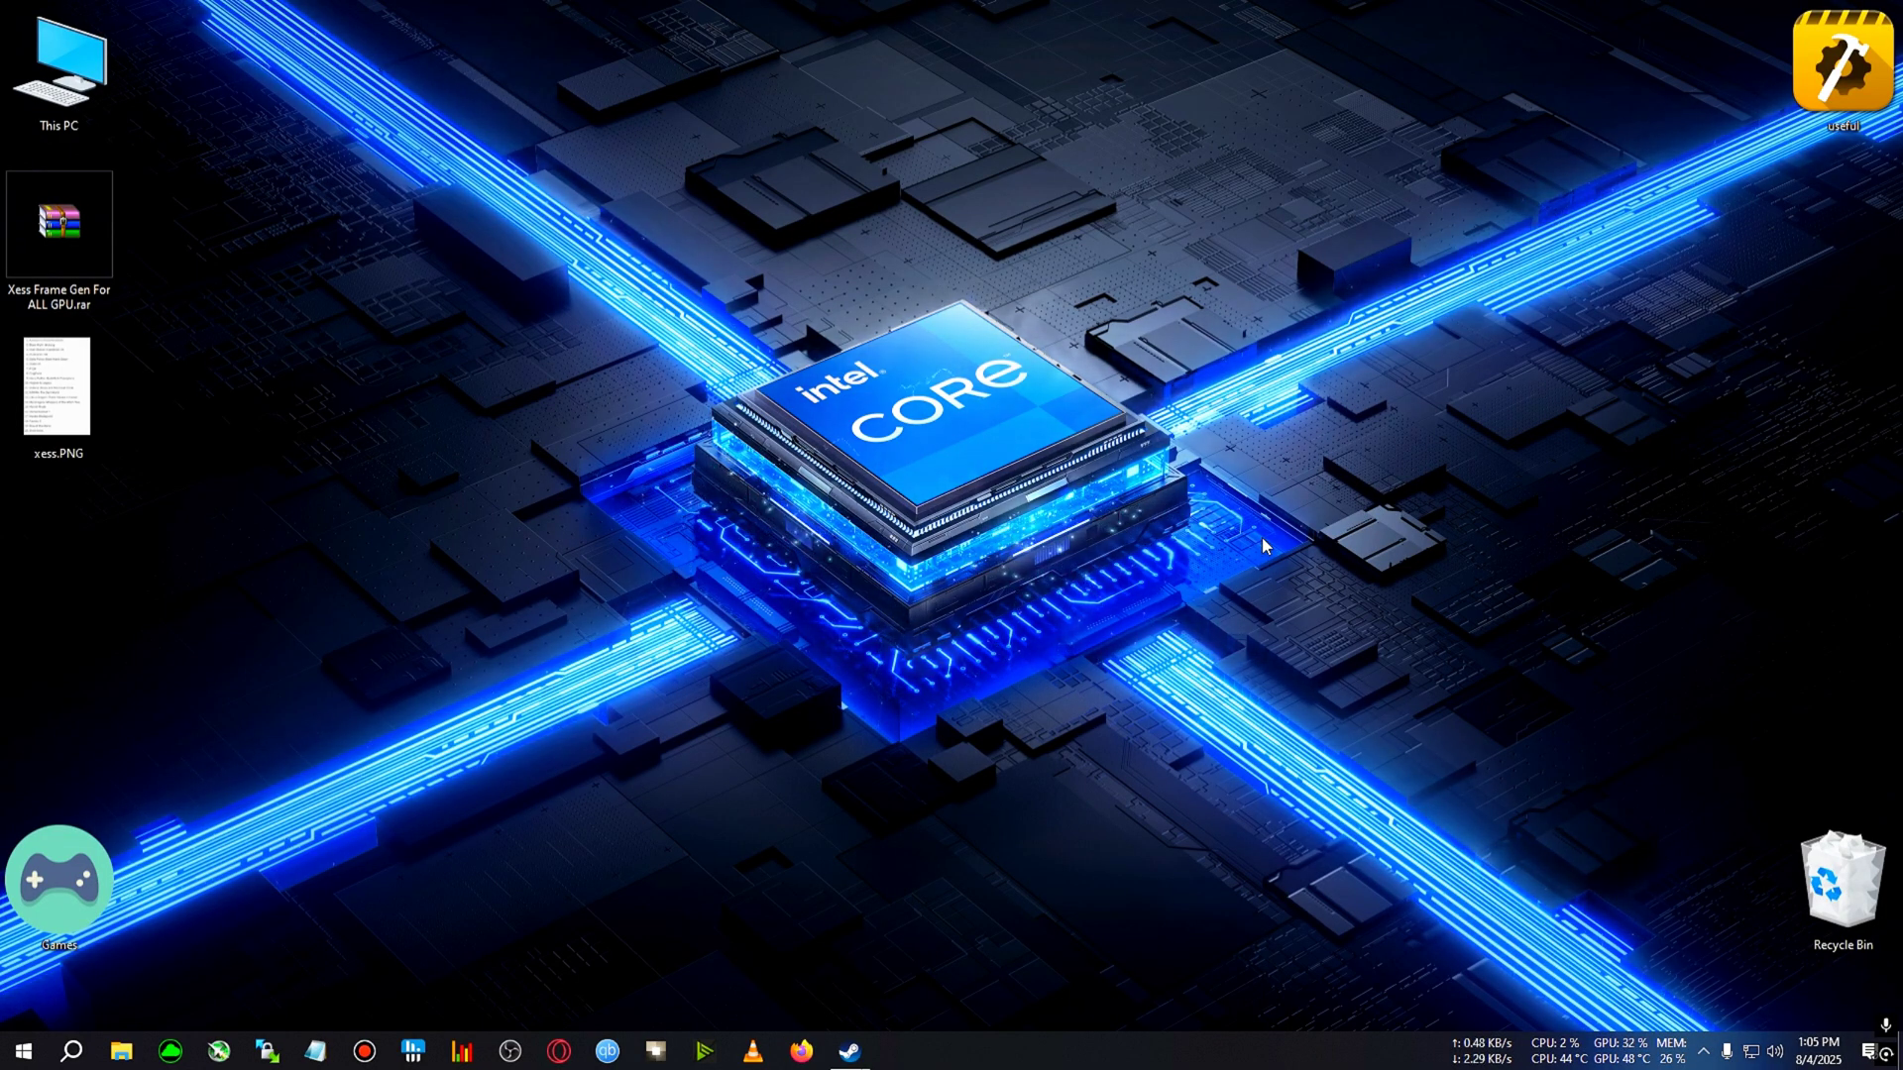
View the xess.PNG supported-games list in an enlarged window, then close it.
double_click(98, 394)
drag(890, 134, 780, 132)
drag(1067, 647, 1398, 882)
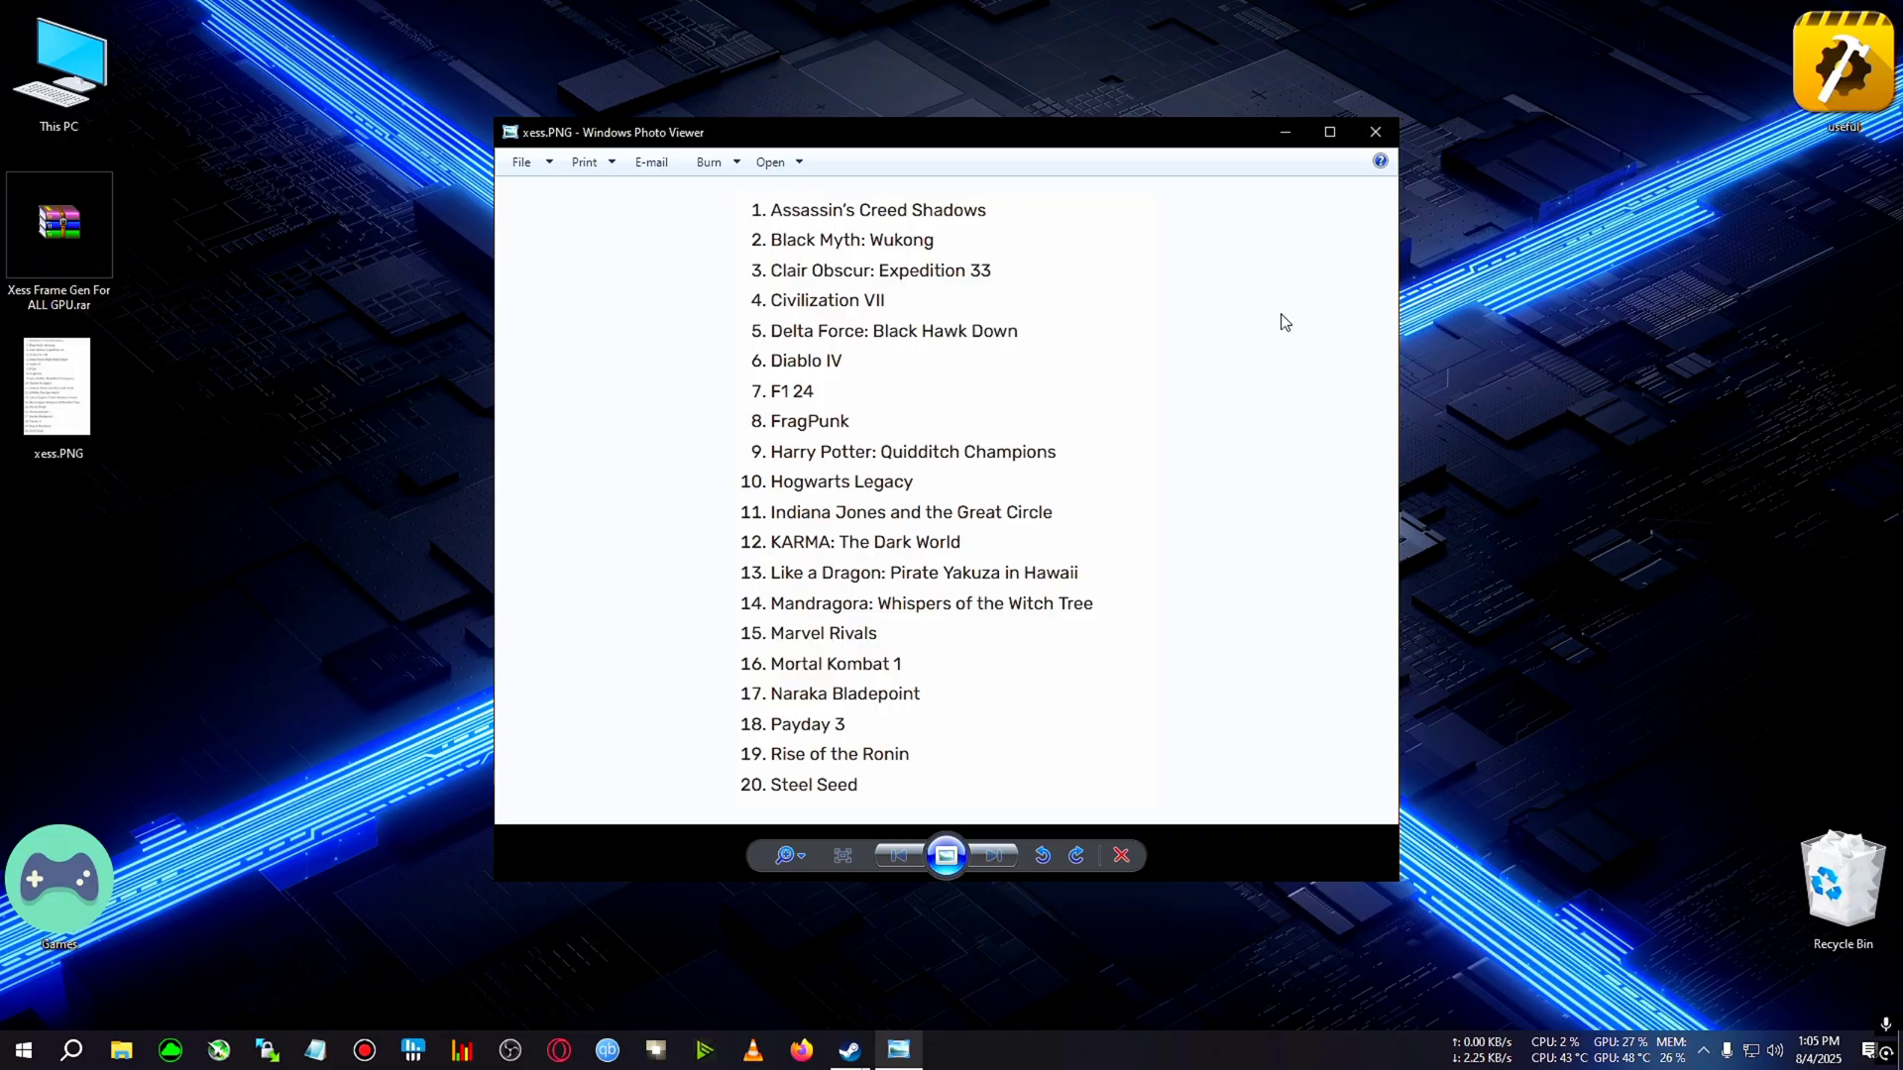
click(1379, 135)
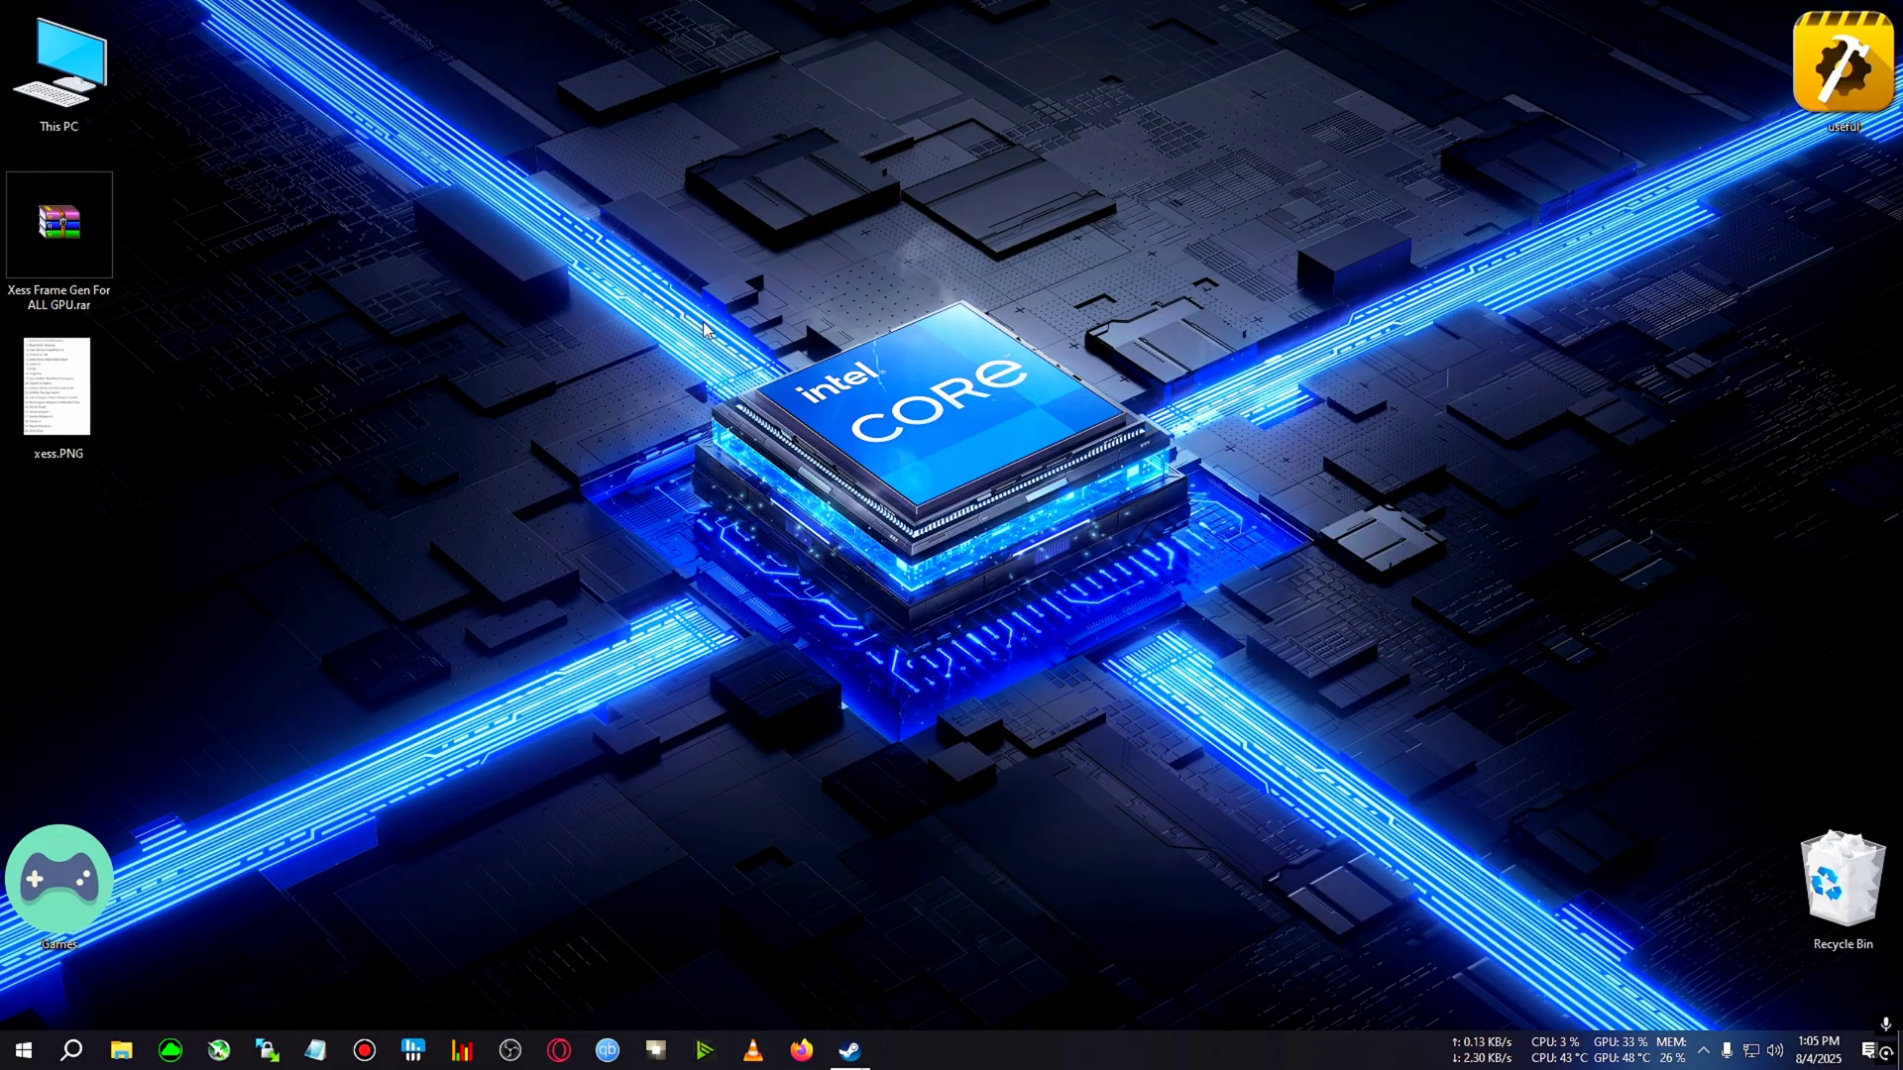
Extract the rar archive to 'Xess Frame Gen For ALL GPU' and open its inner subfolder.
drag(74, 214, 1021, 84)
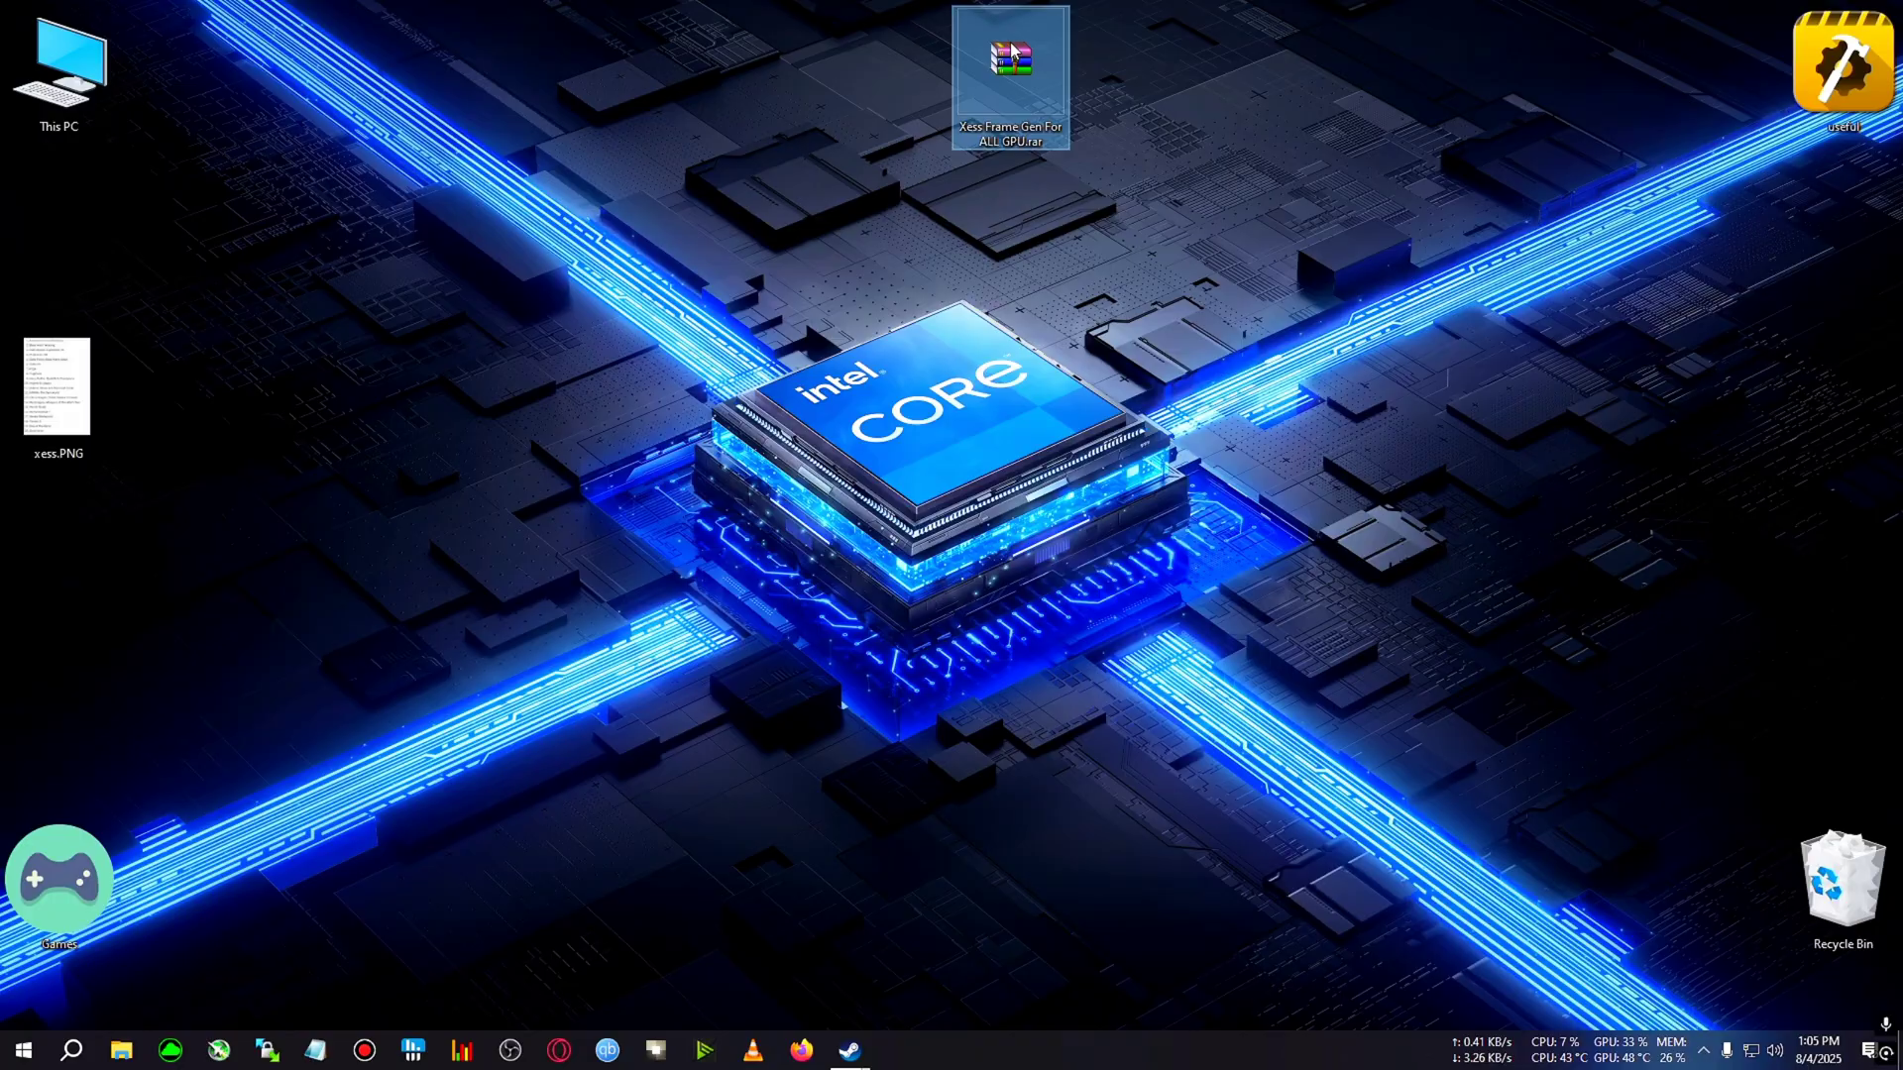
right_click(1021, 79)
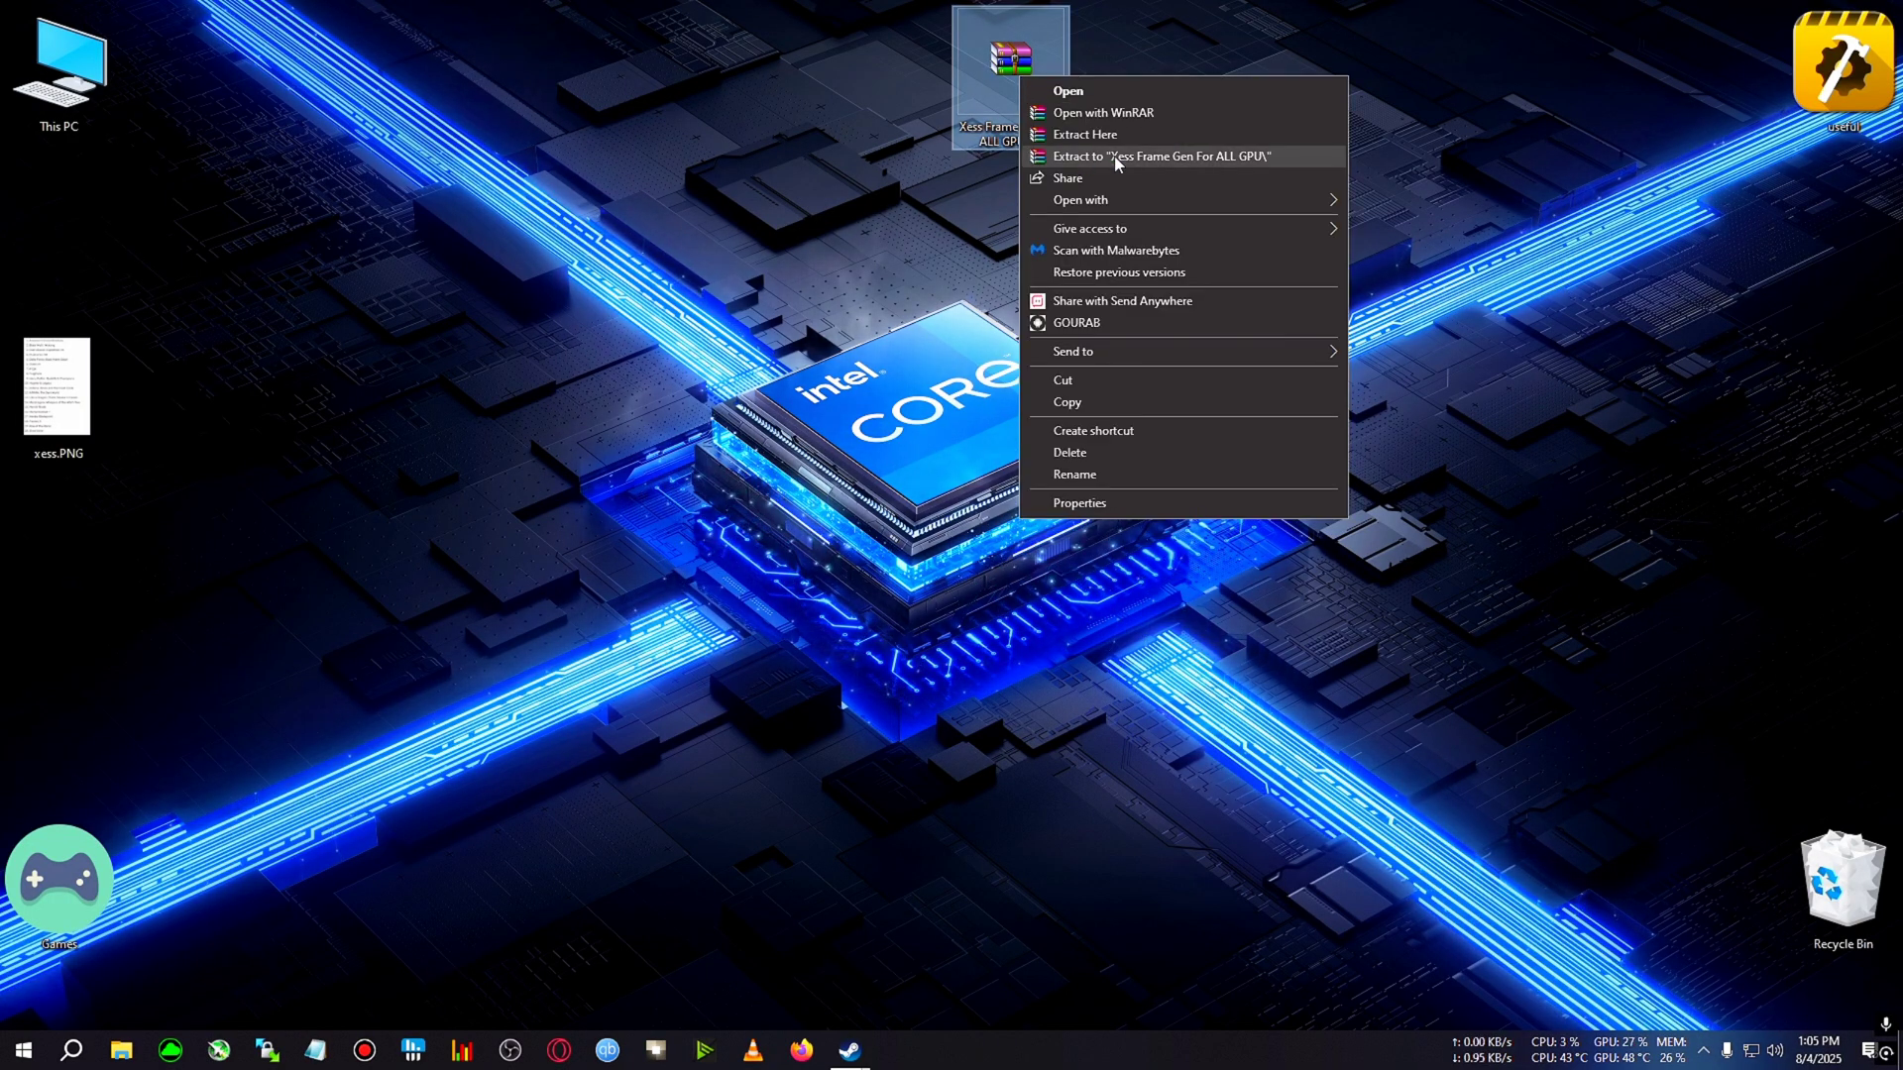
click(1114, 156)
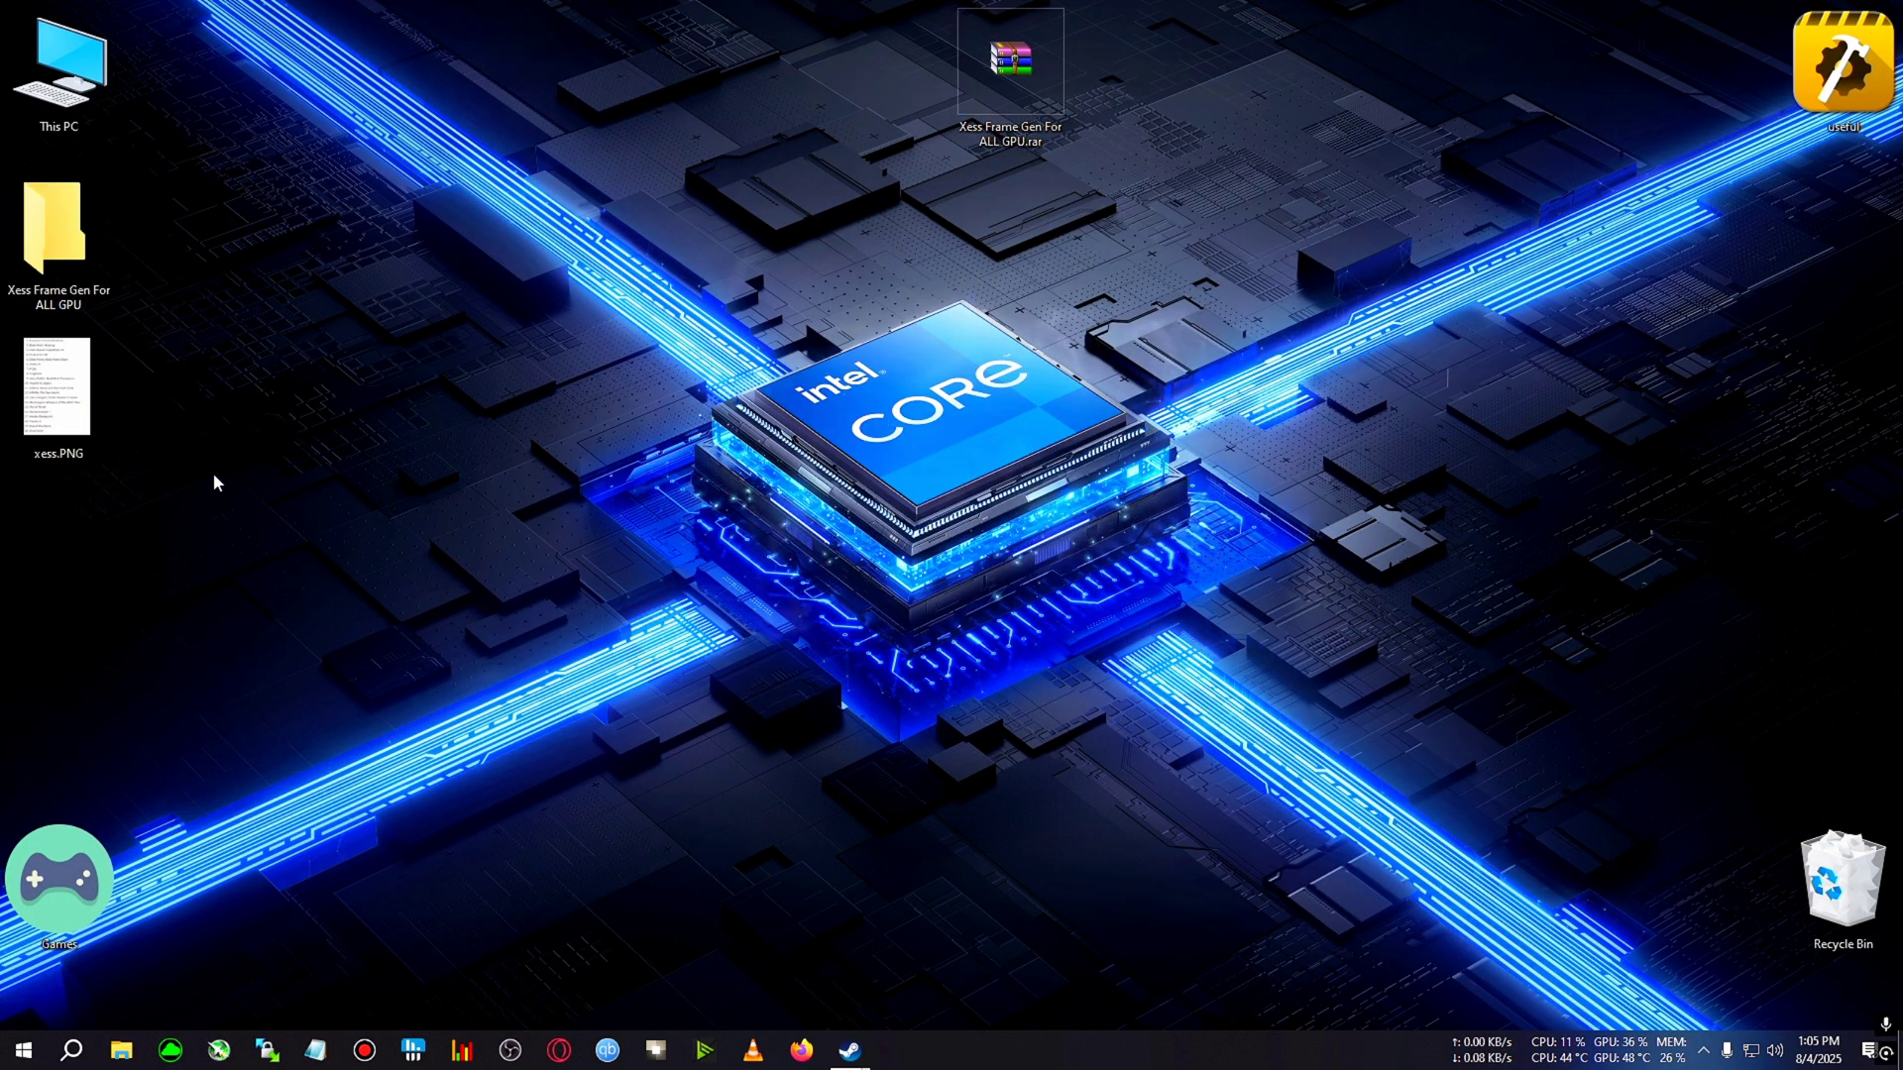
double_click(59, 238)
double_click(699, 230)
Copy the four DLLs: libxell.dll, libxess.dll, libxess_dx11.dll and libxess_fg.dll.
drag(867, 433, 754, 220)
drag(754, 113, 753, 347)
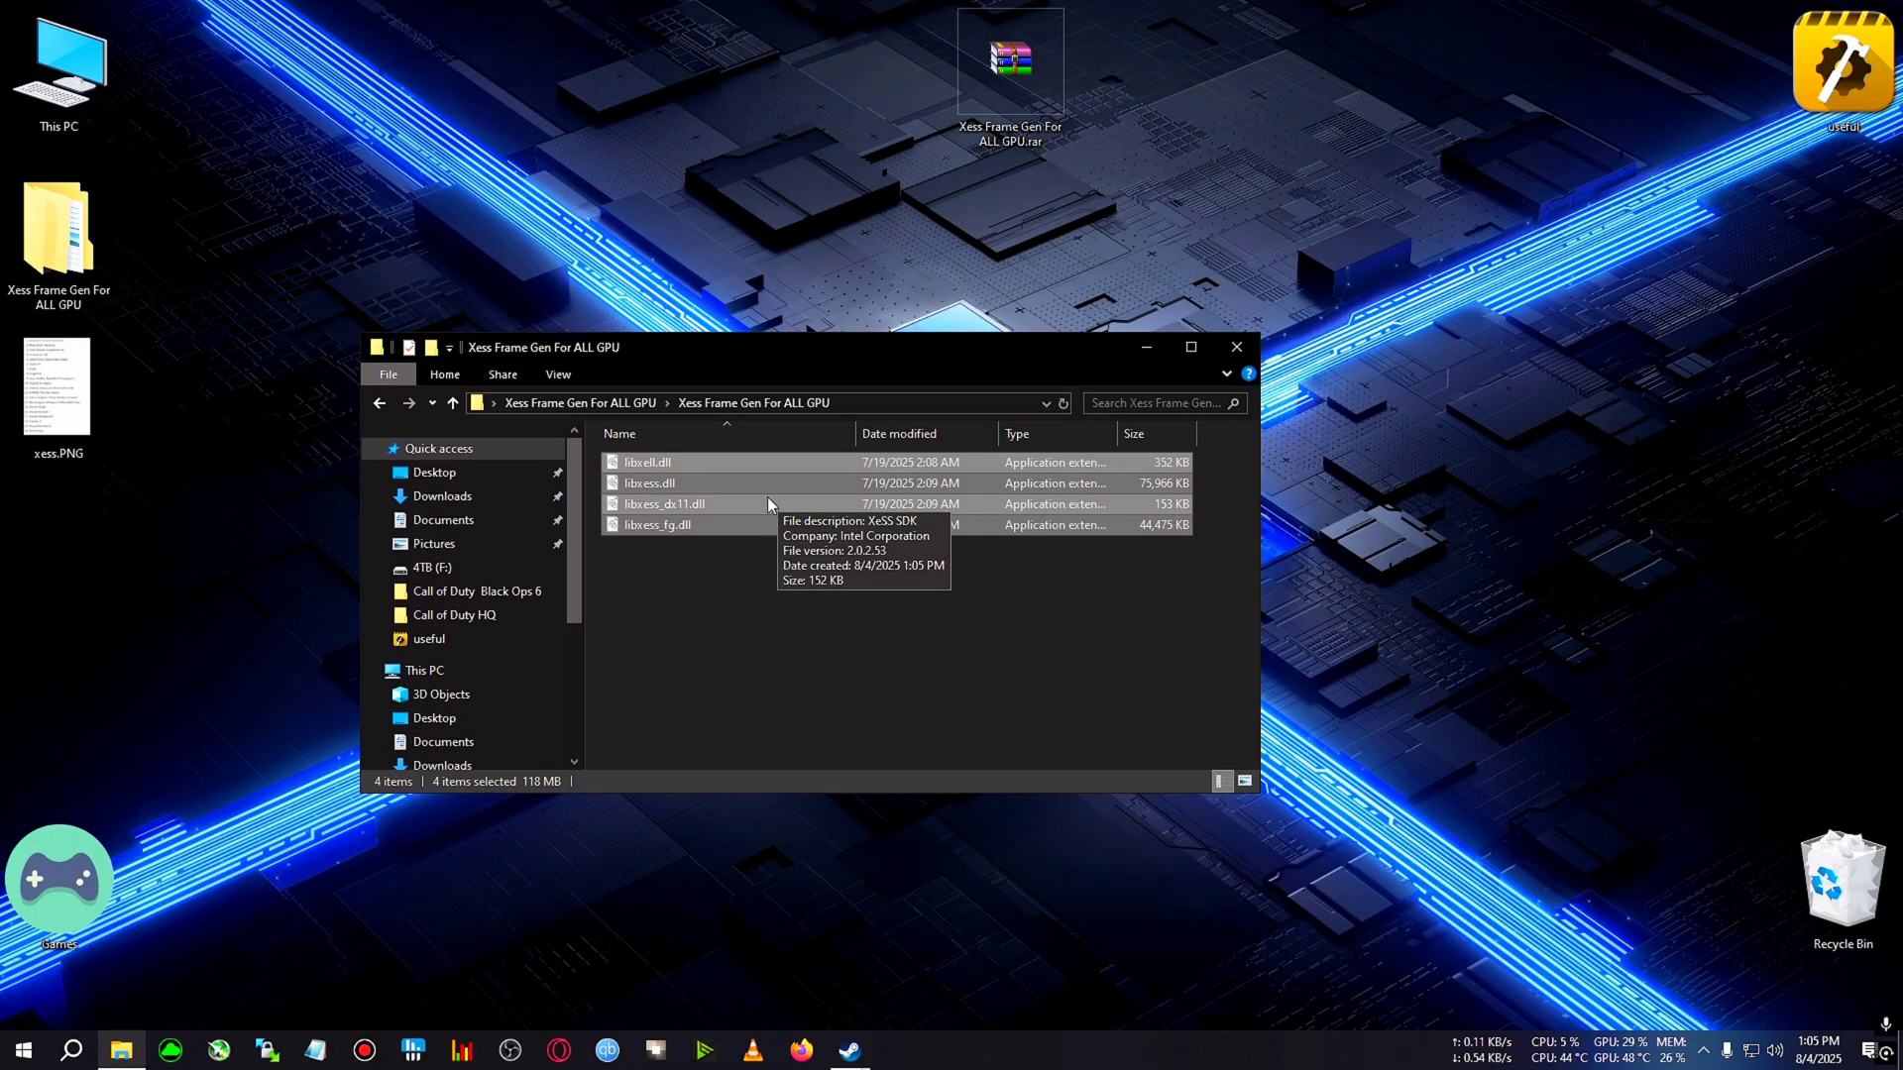
right_click(651, 488)
click(699, 728)
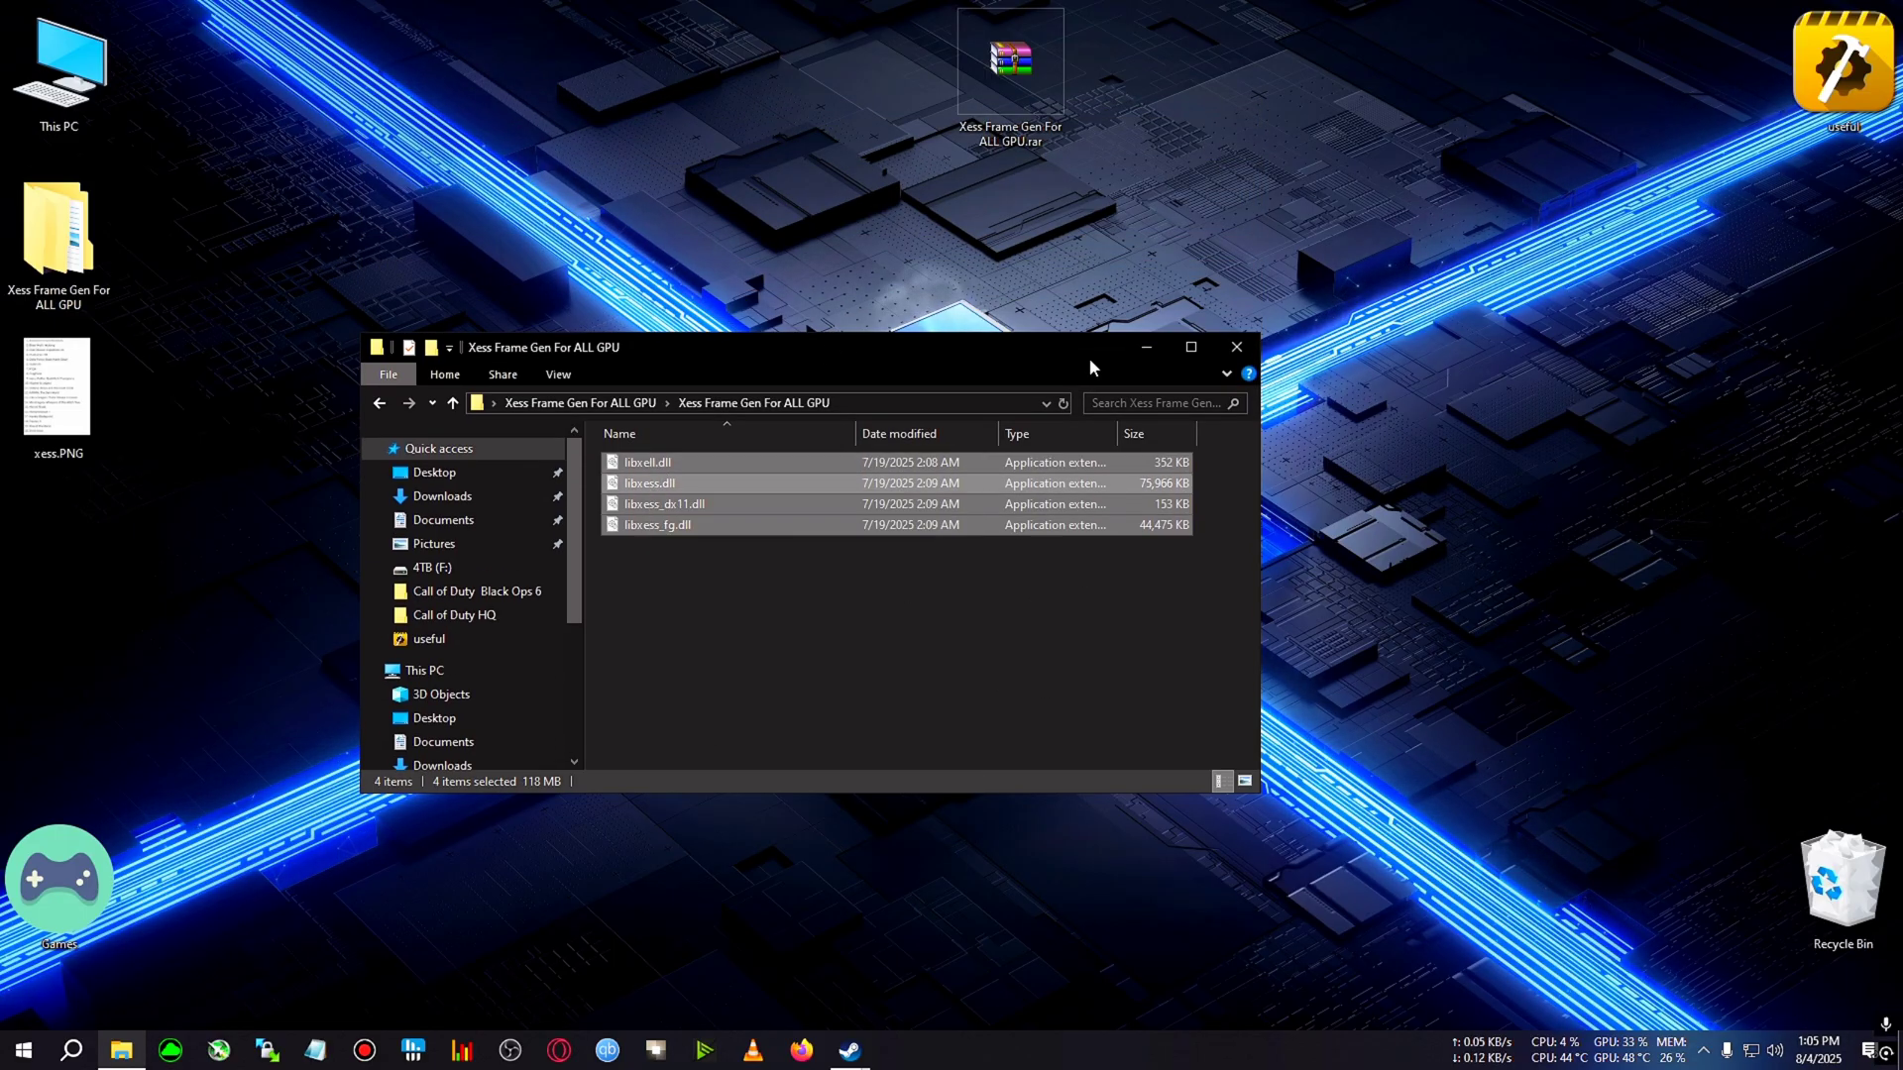
Browse from This PC to E:\Cyberpunk 2077 2.3\Cyberpunk 2077\bin\x64.
click(1141, 348)
double_click(77, 103)
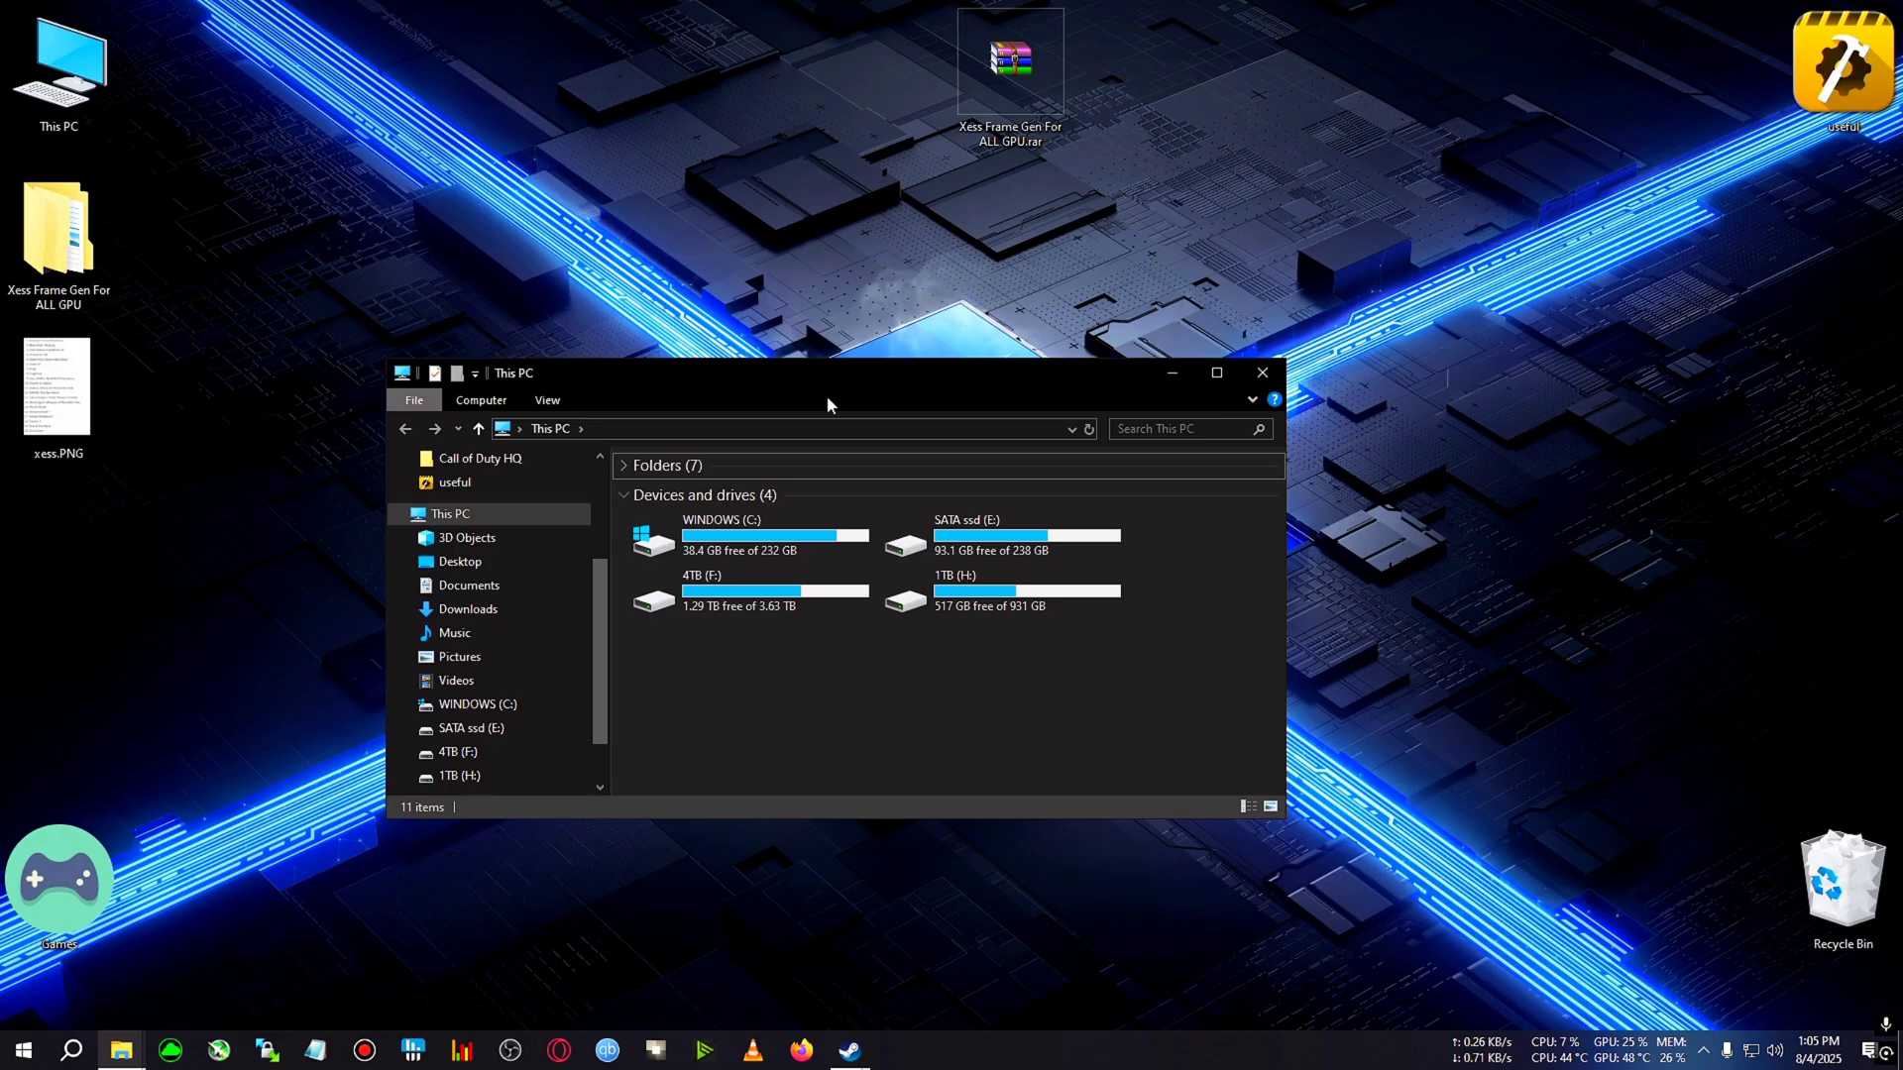
drag(845, 360, 878, 309)
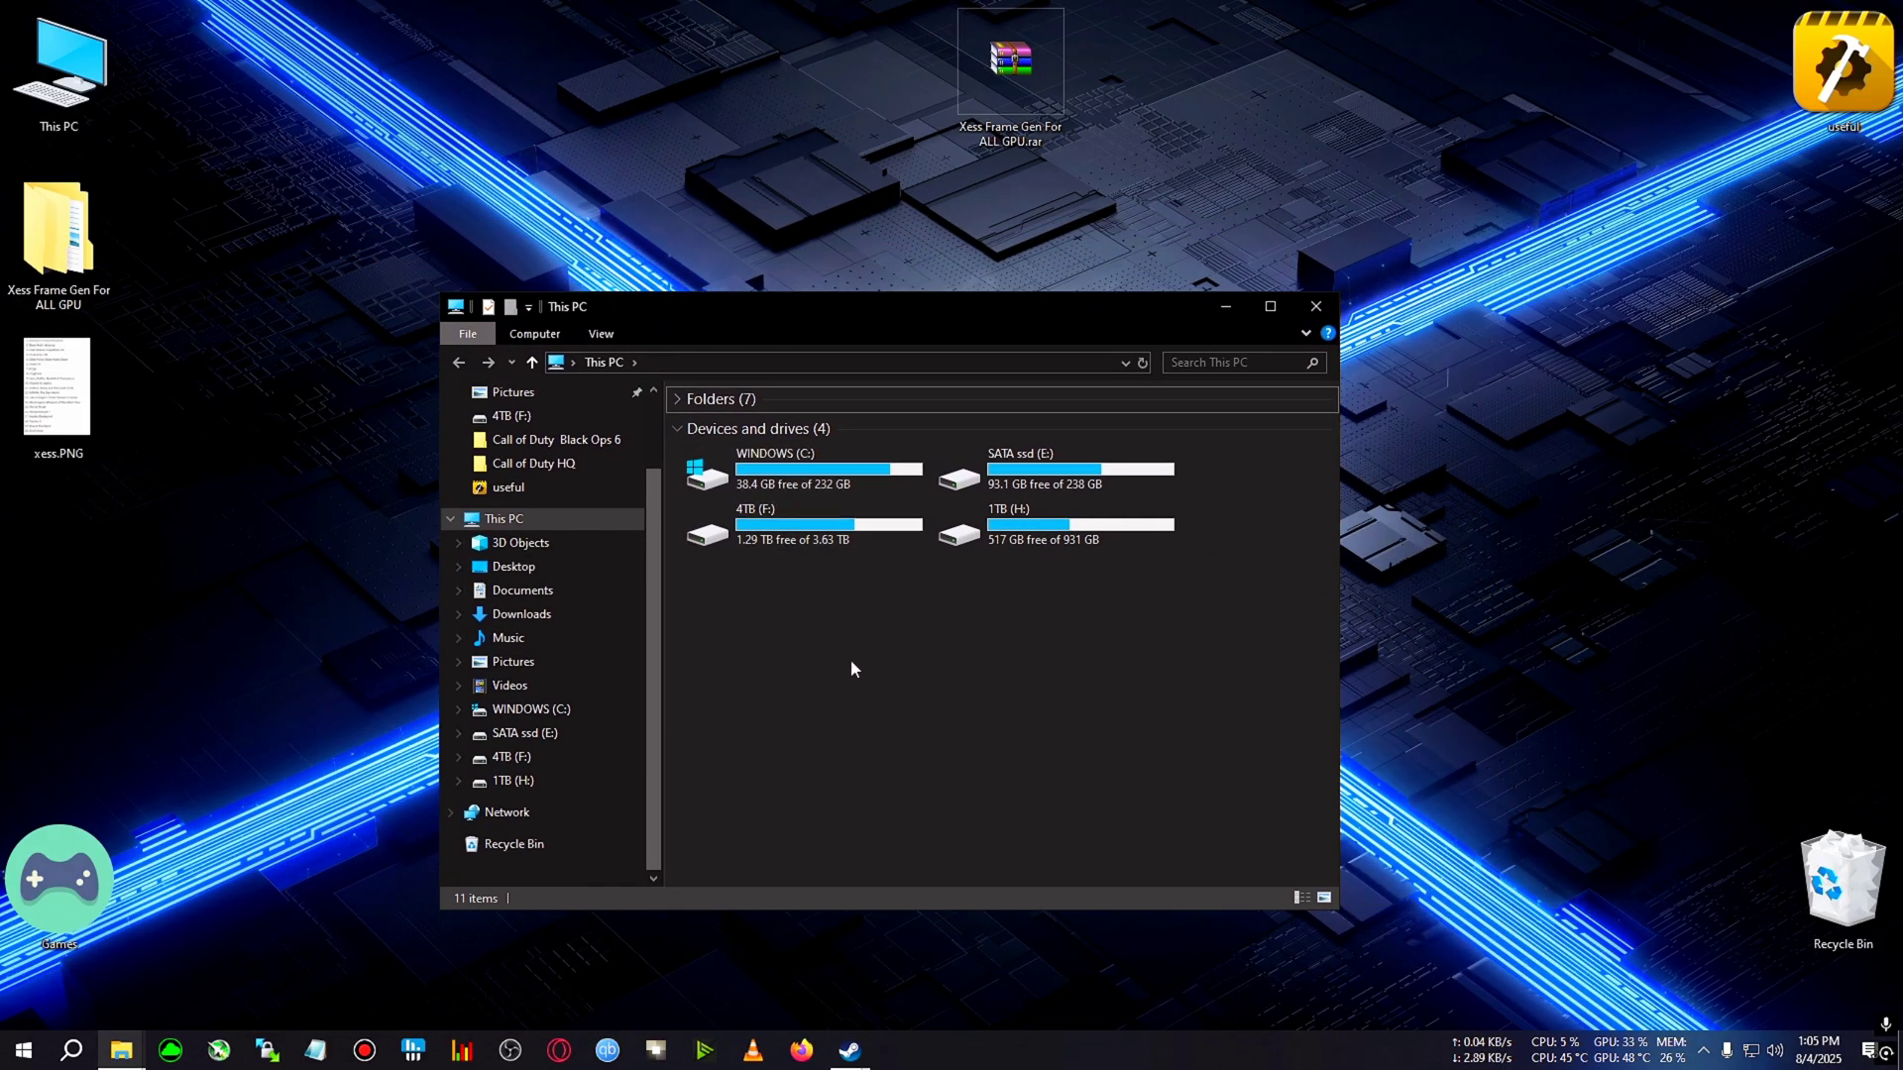
double_click(1041, 474)
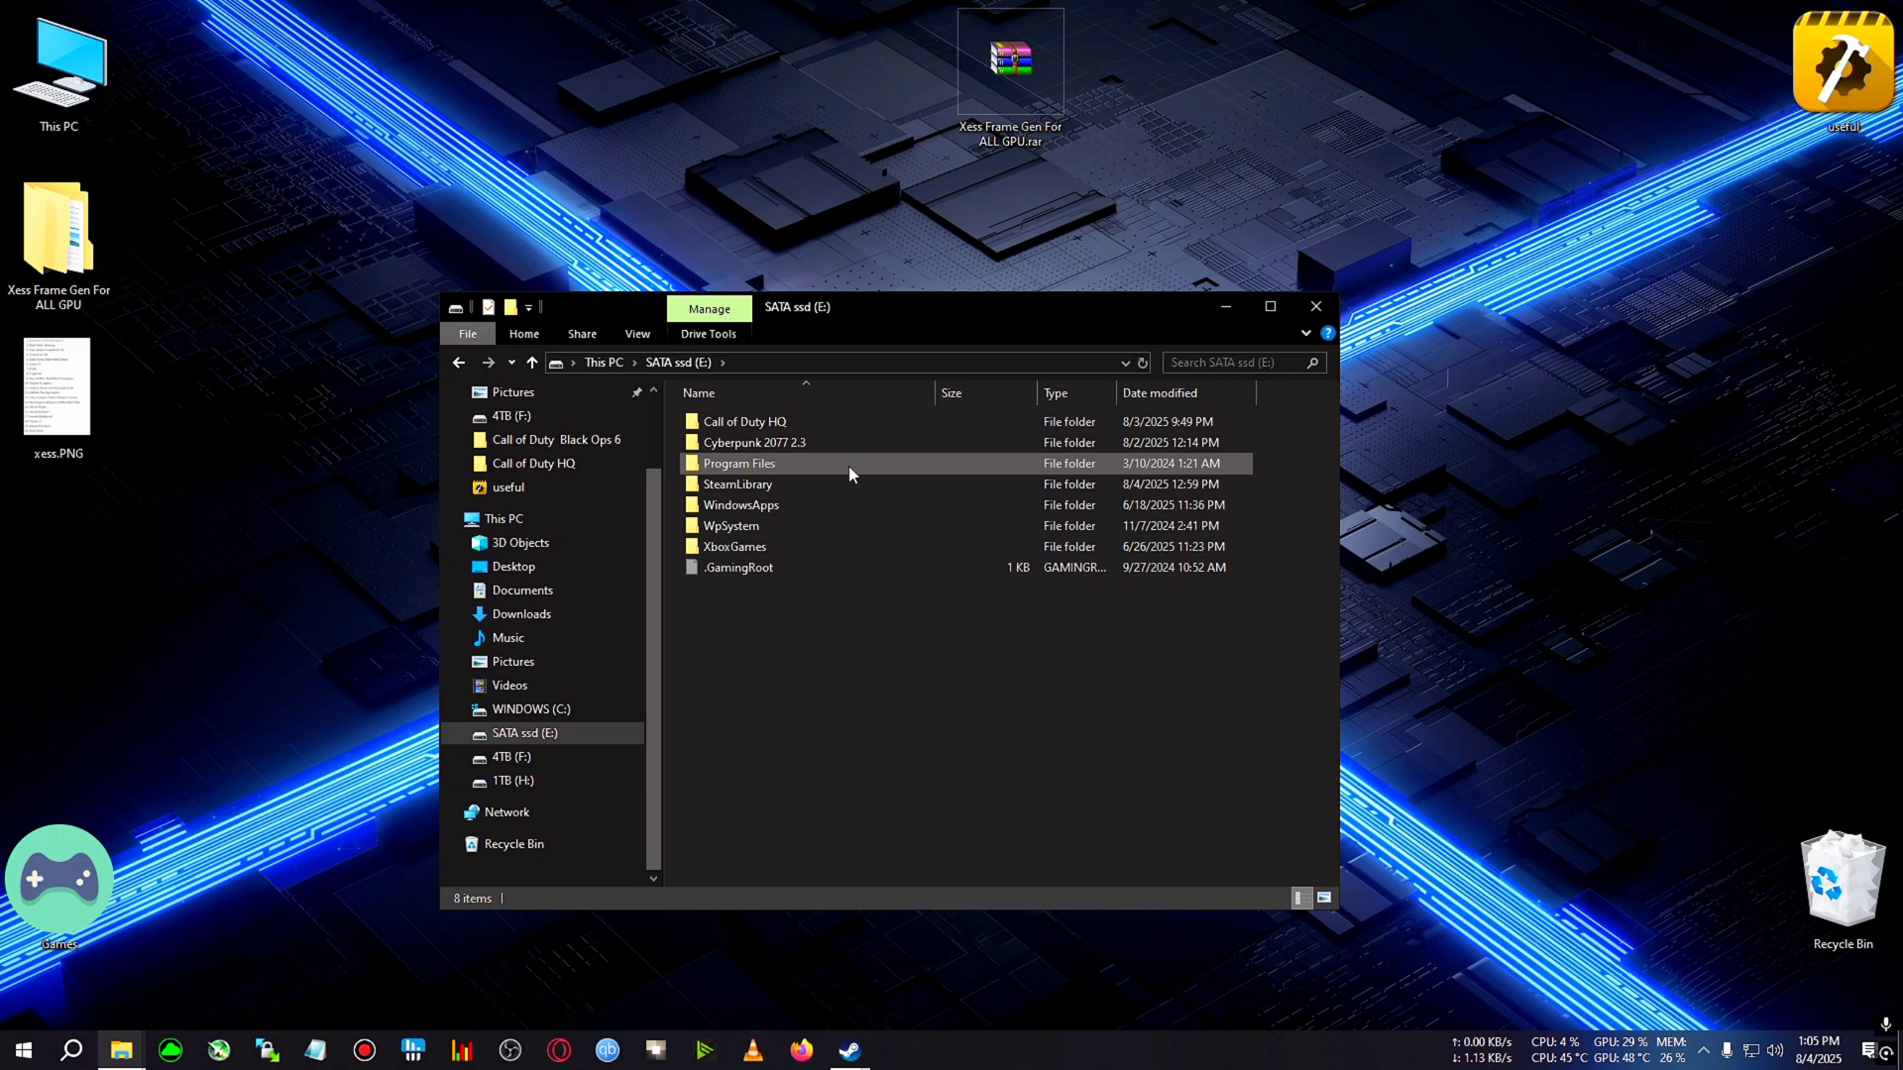
double_click(781, 442)
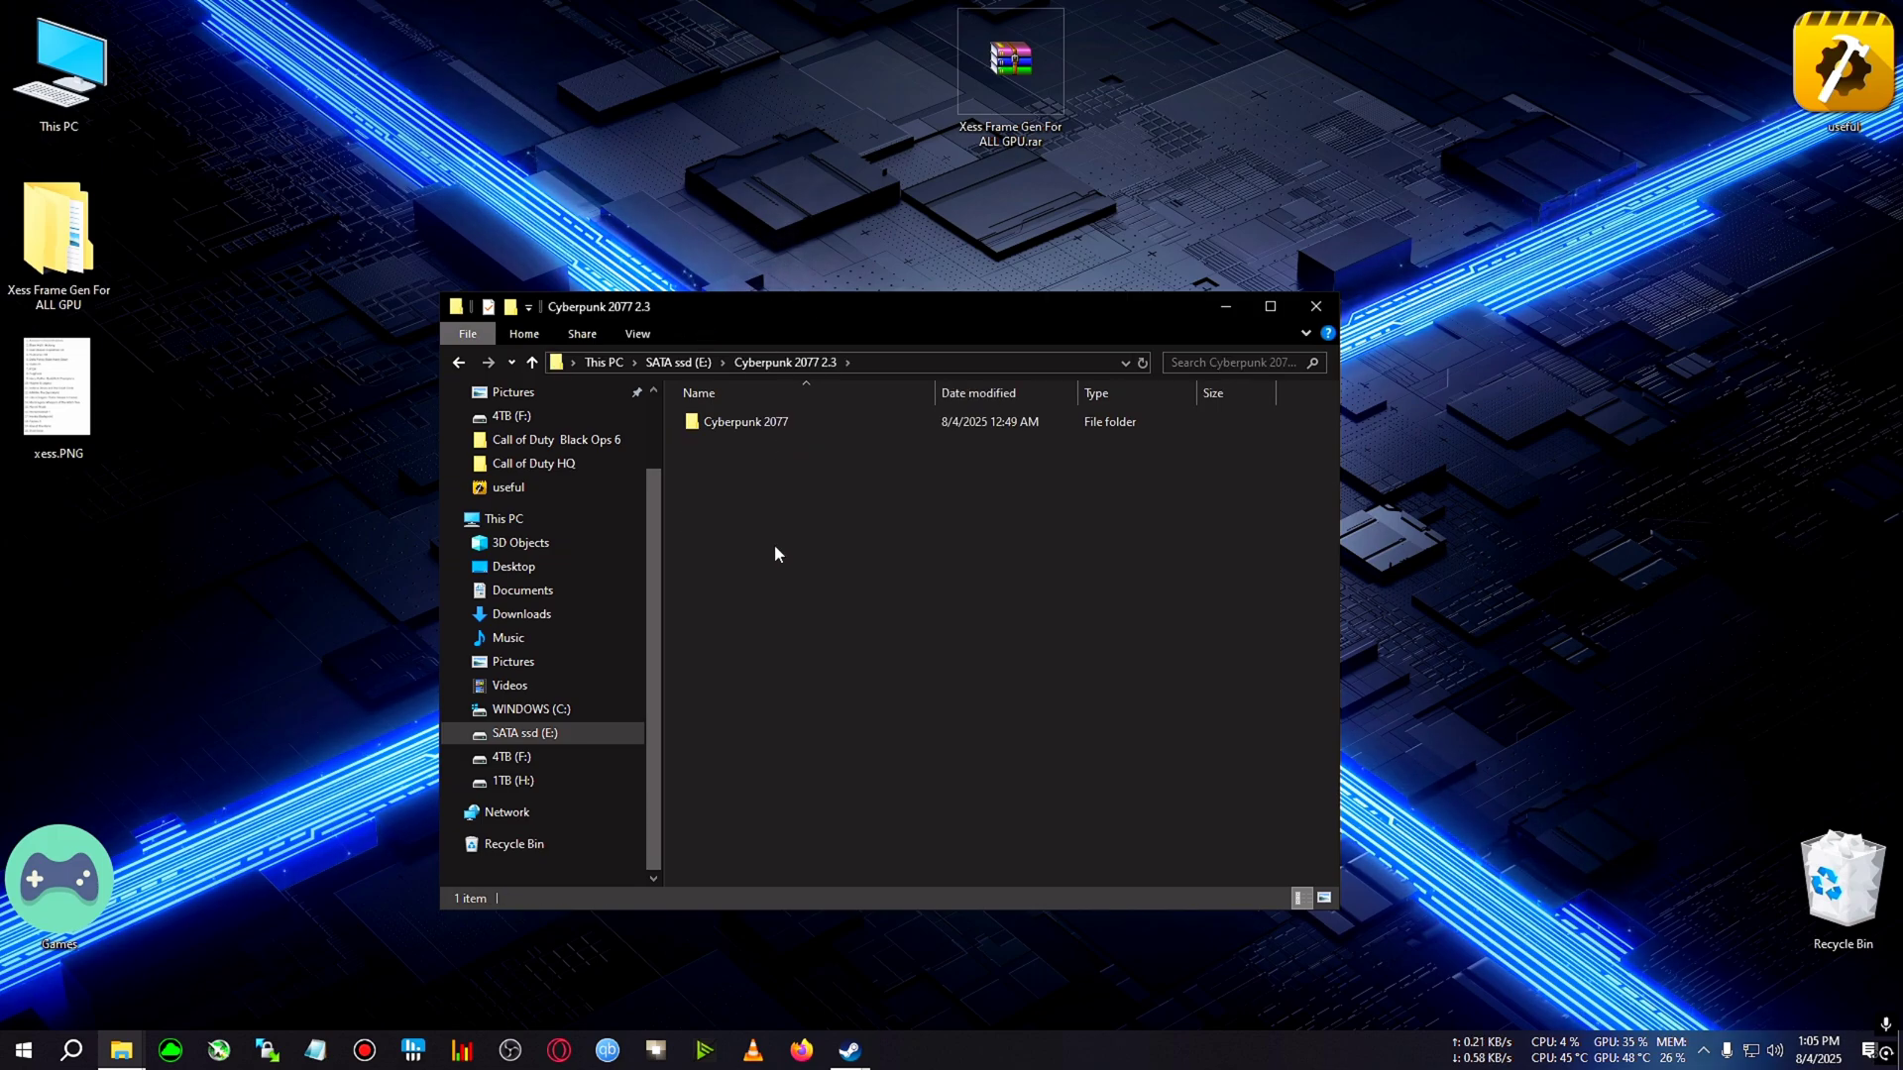
double_click(811, 425)
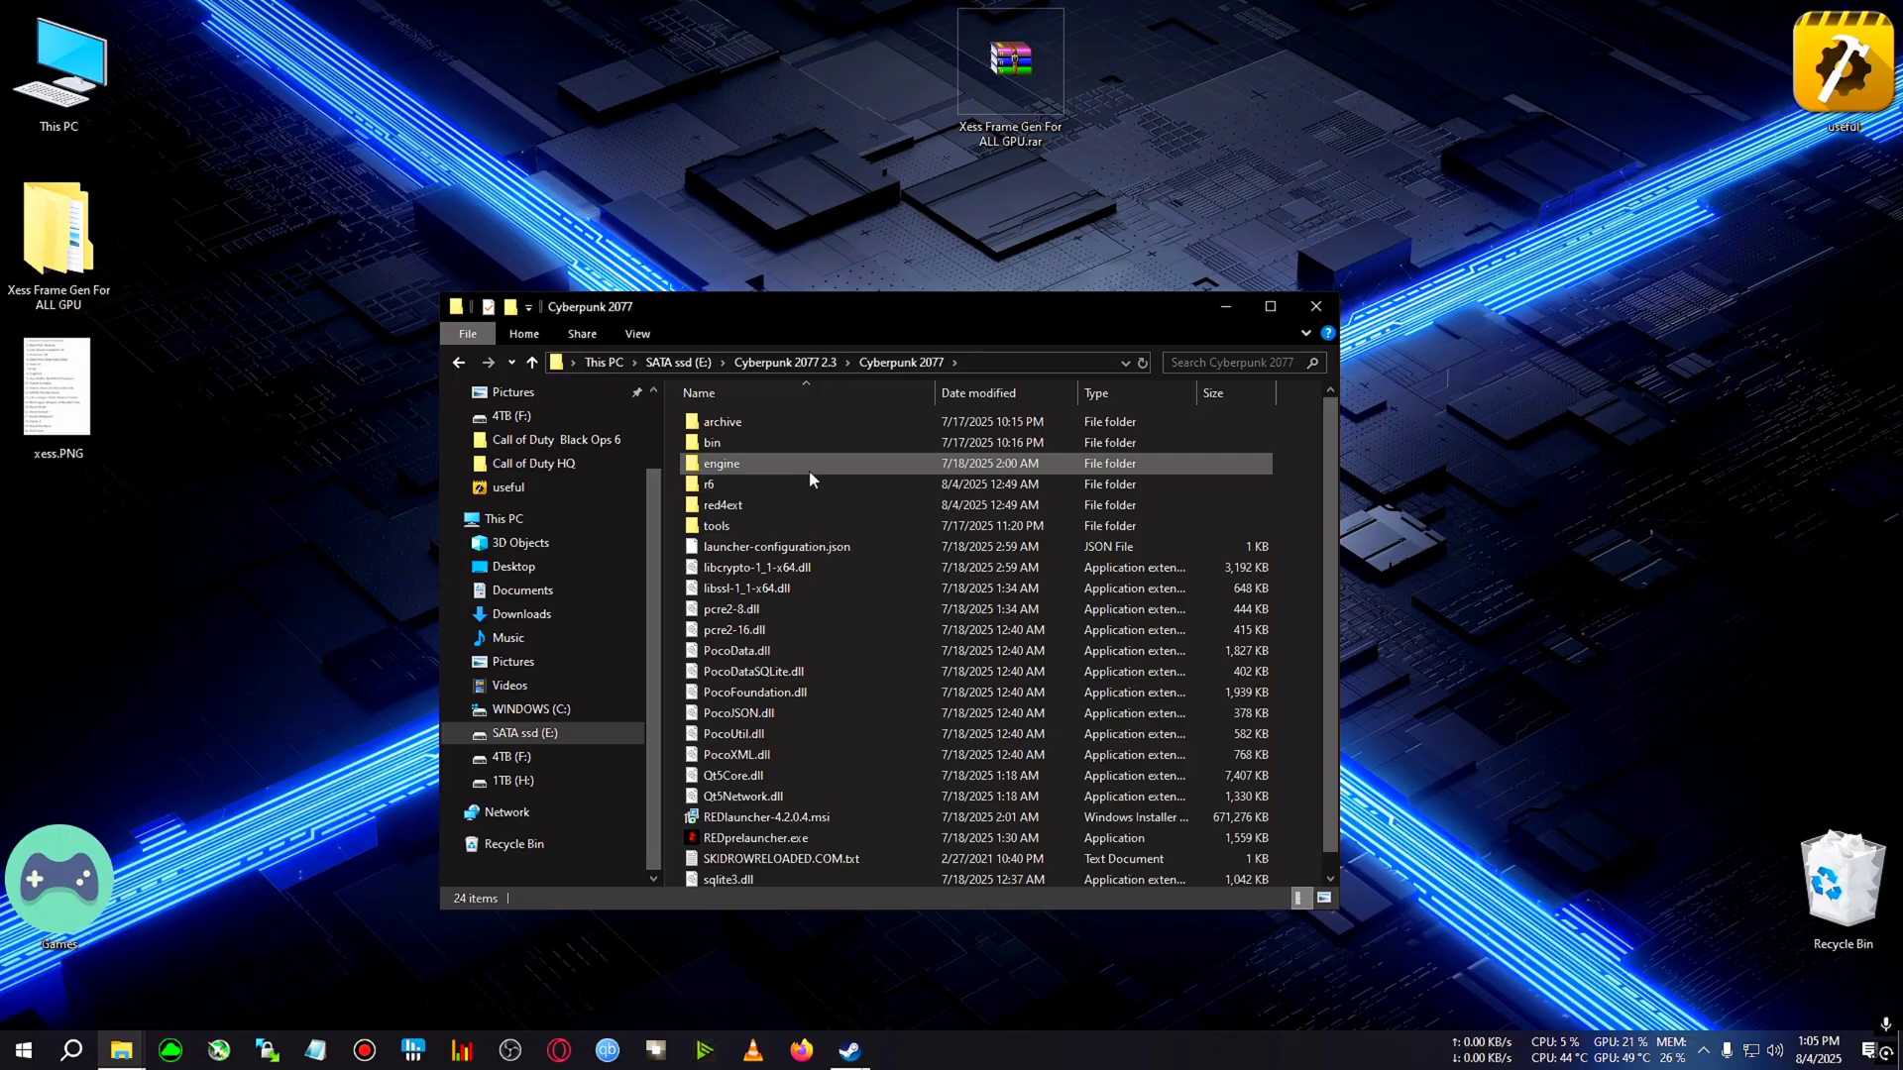
double_click(789, 442)
double_click(758, 422)
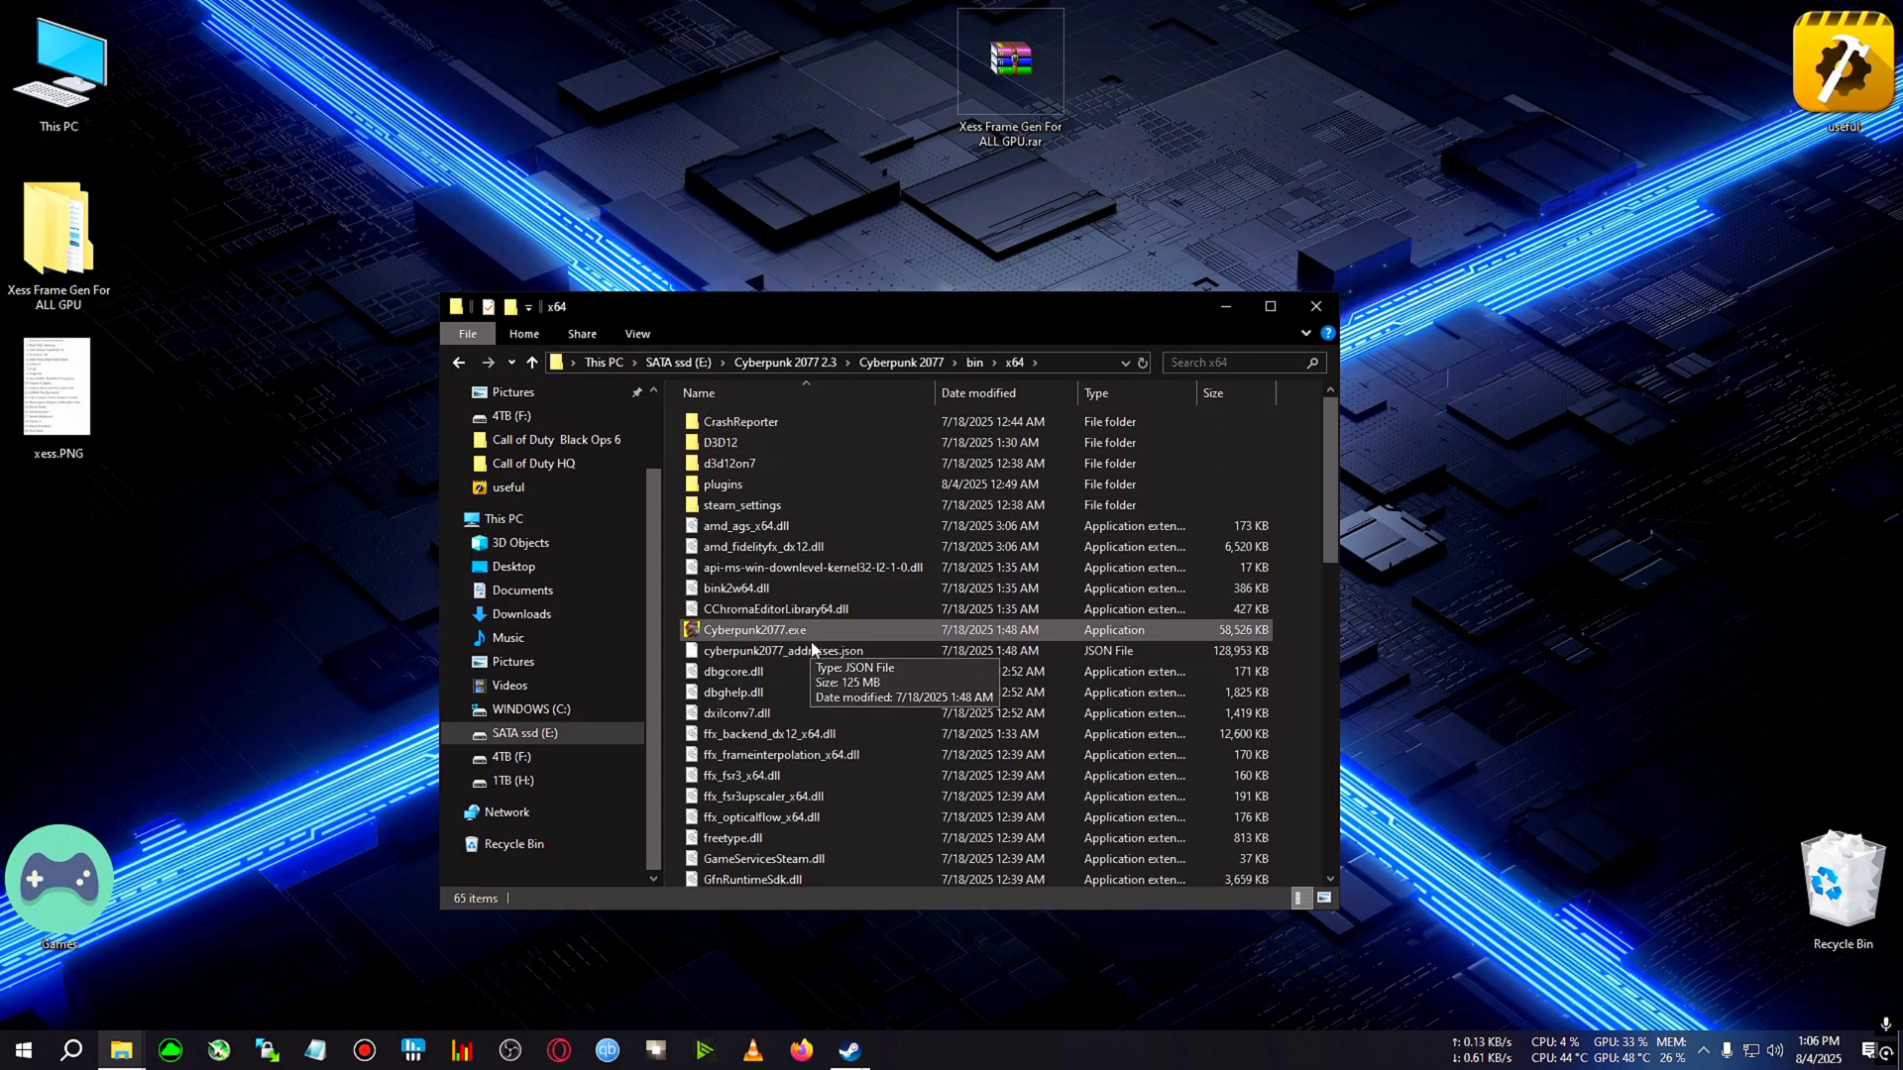
Paste the four XeSS DLLs into x64, replacing the same-named files, and close the window.
right_click(1305, 608)
click(1350, 742)
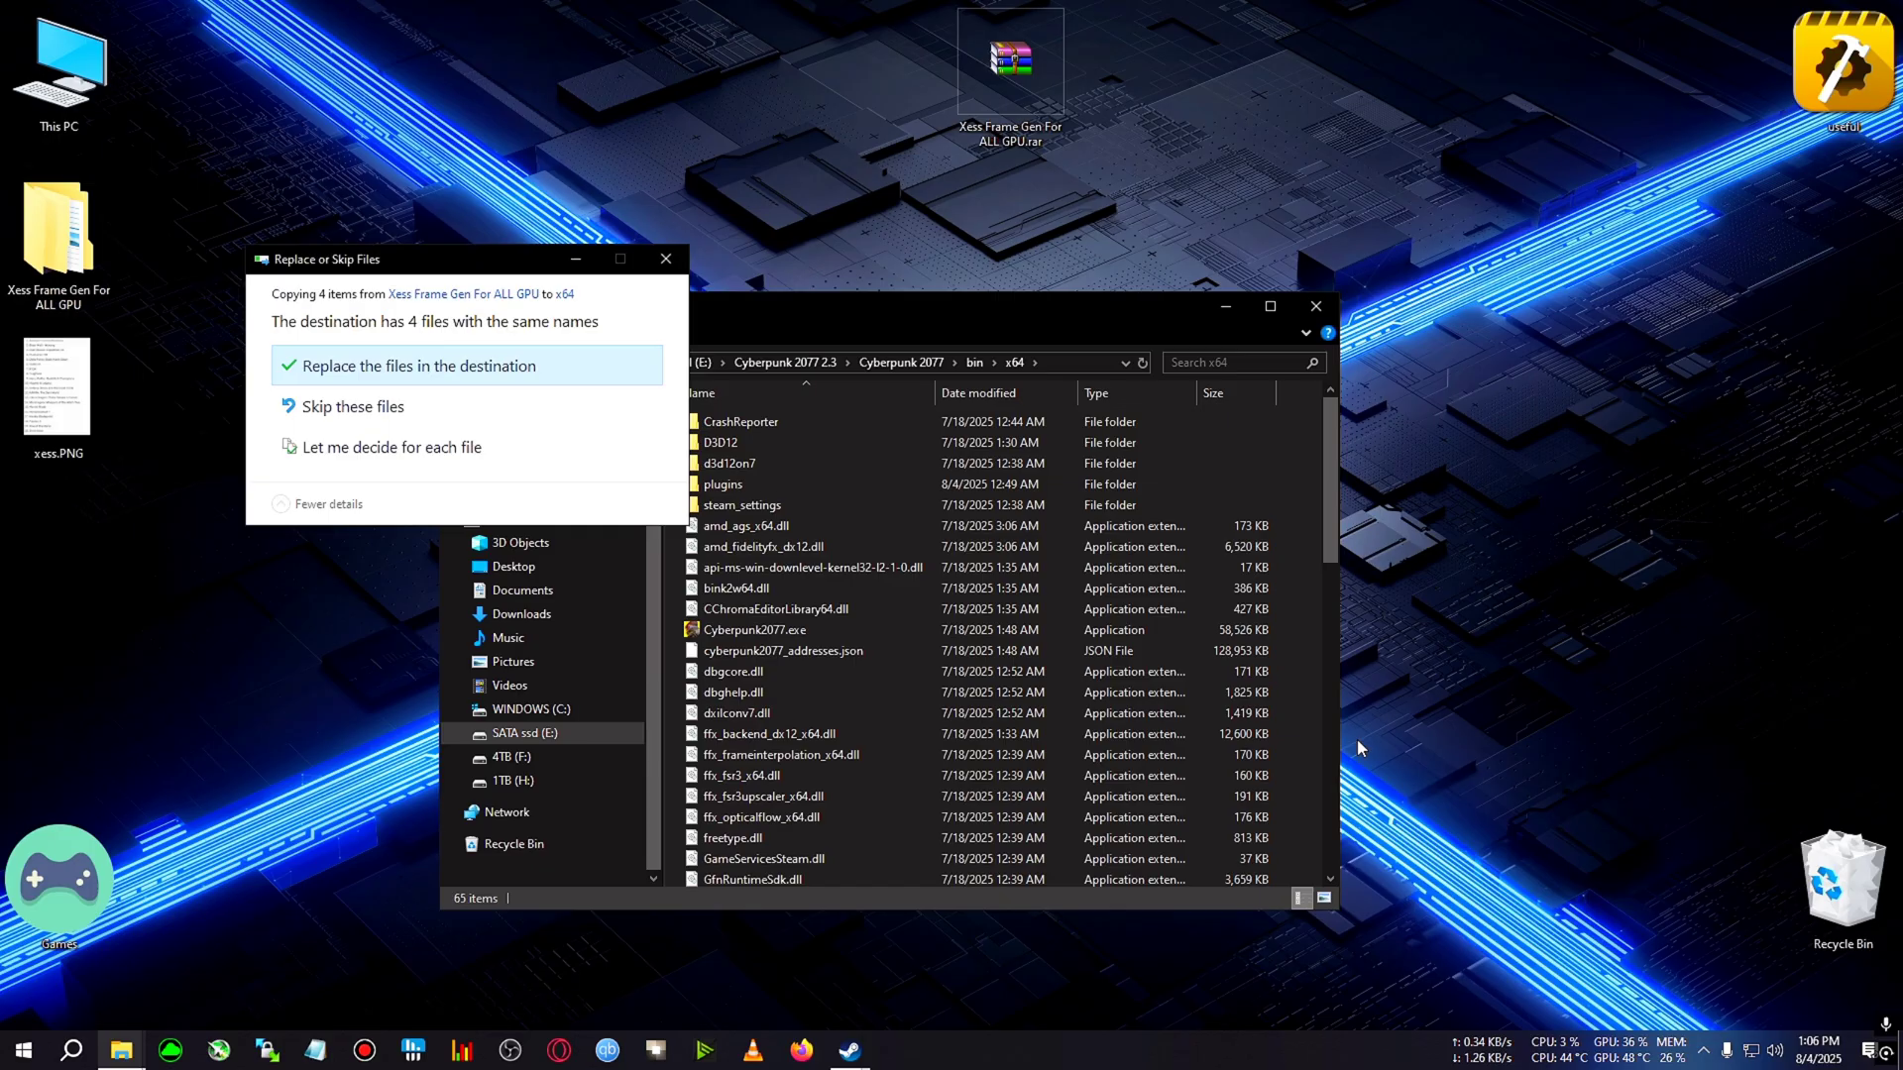
click(595, 380)
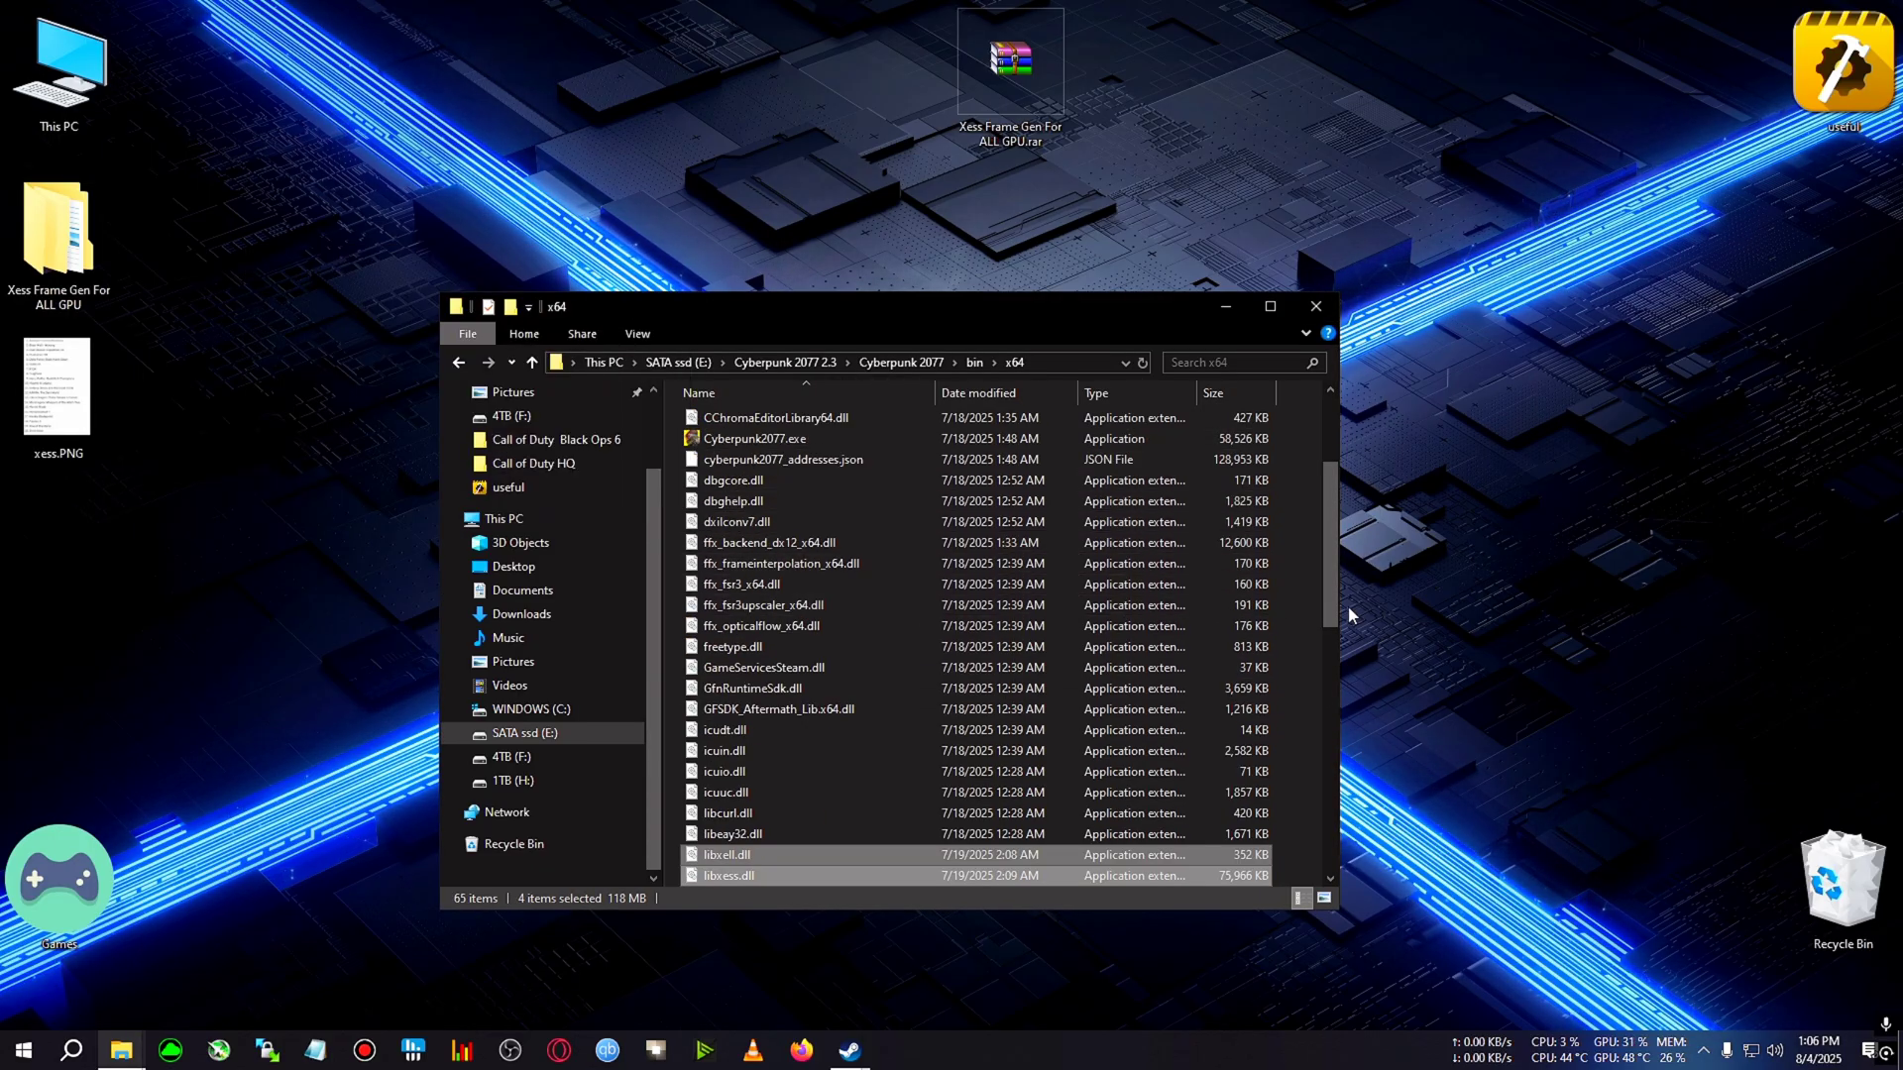
scroll(1328, 606, down, 2)
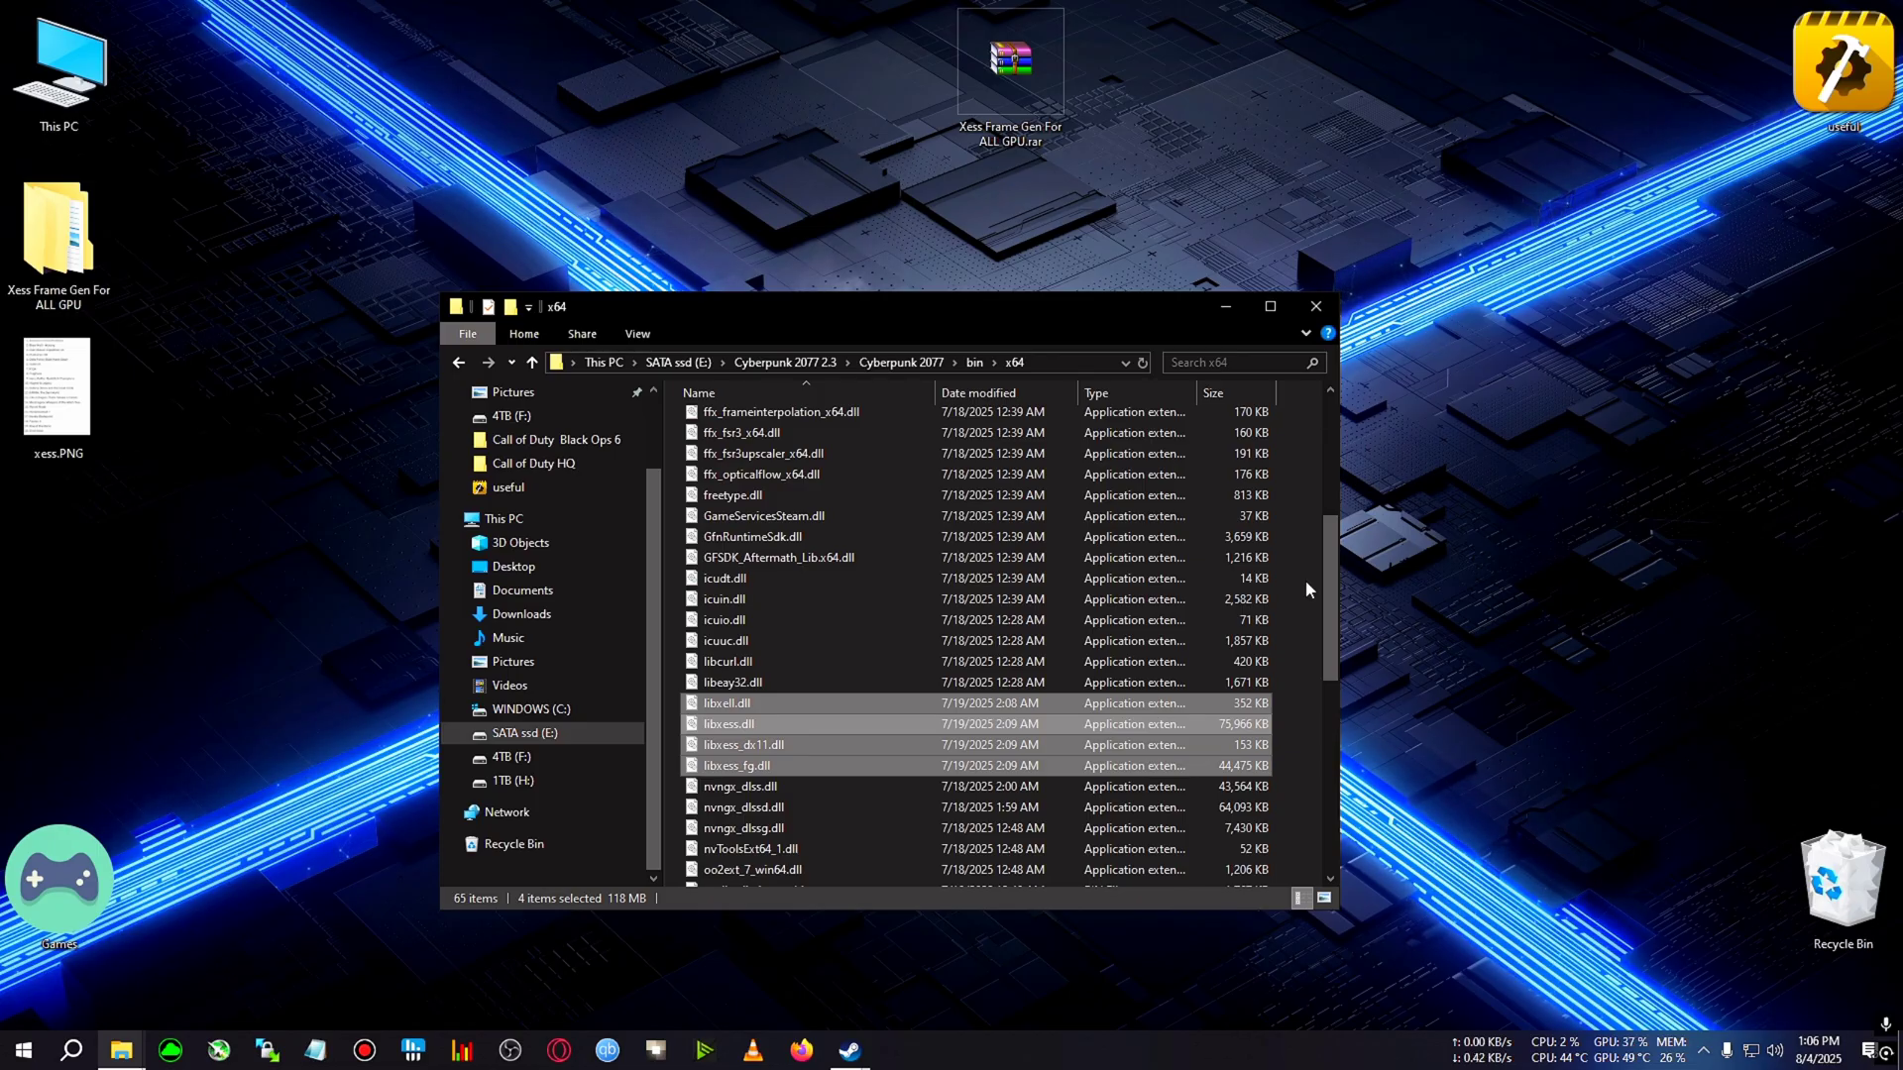
click(1305, 580)
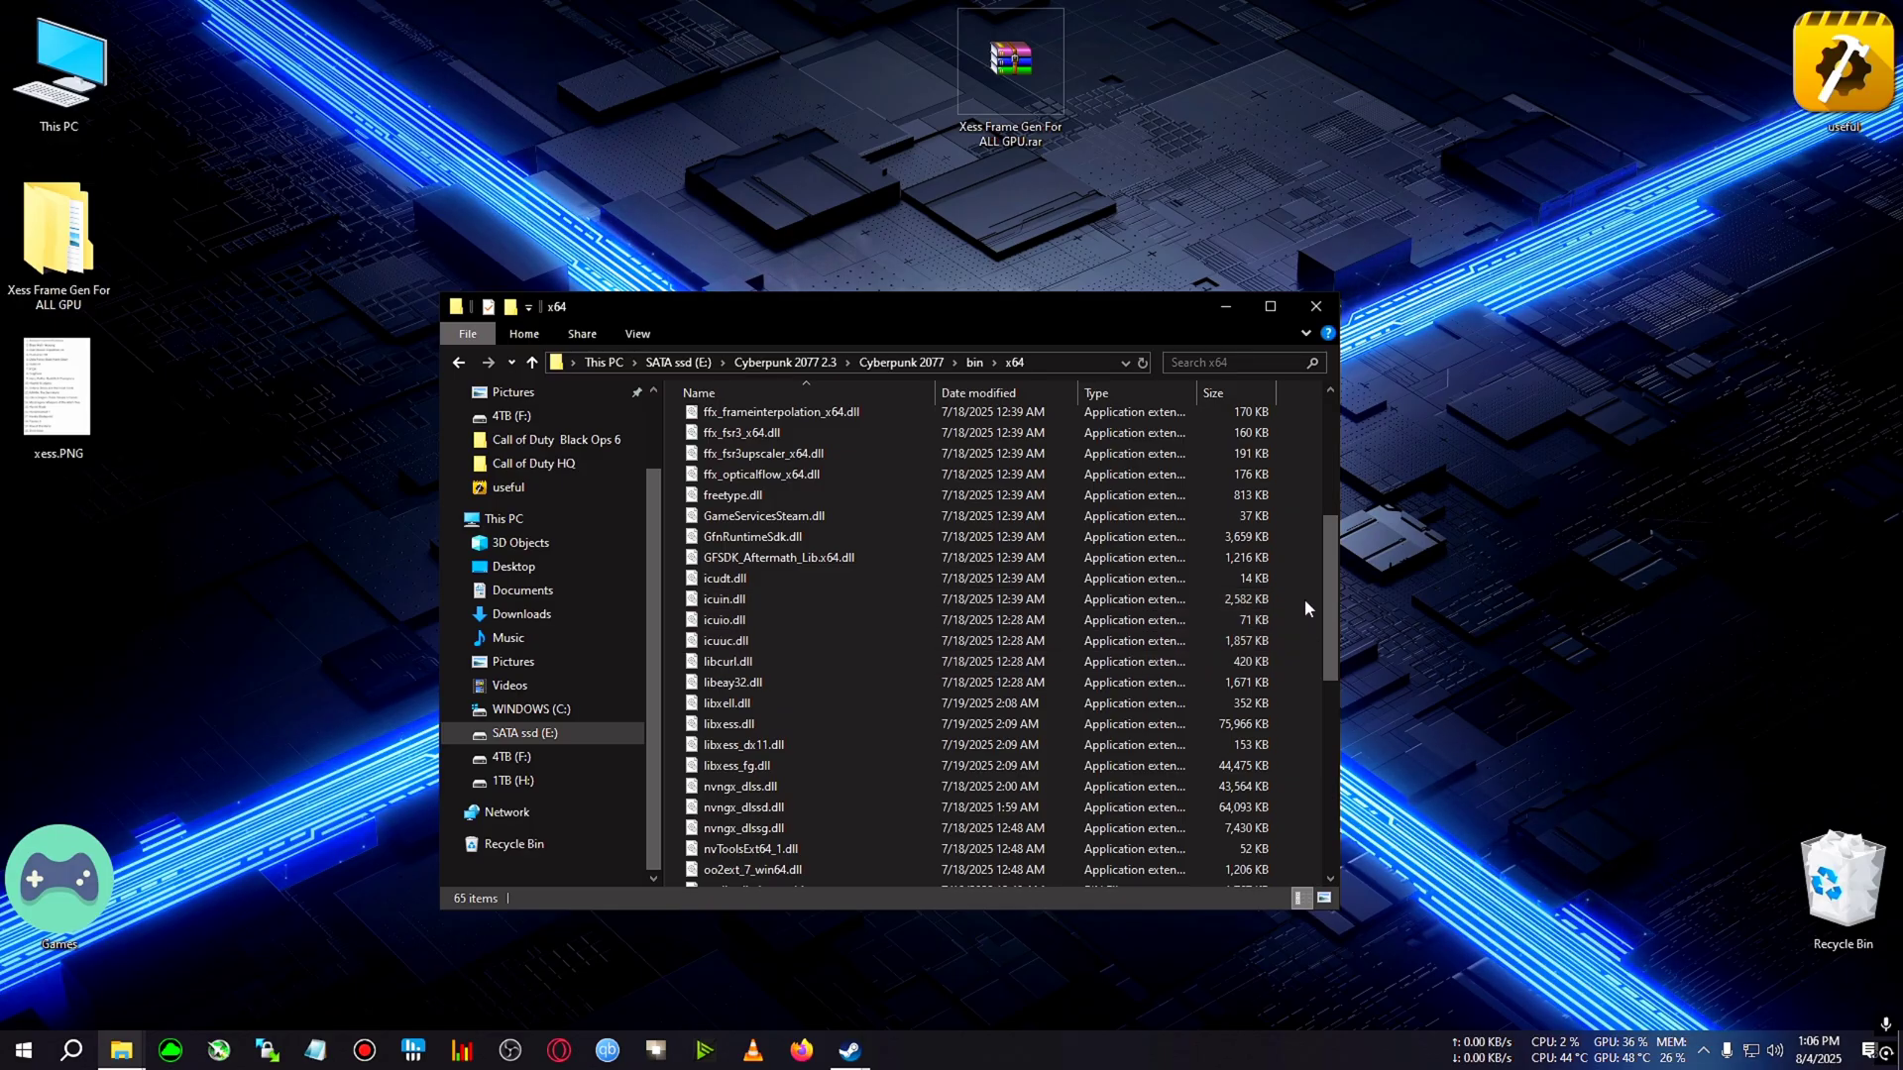
click(1316, 306)
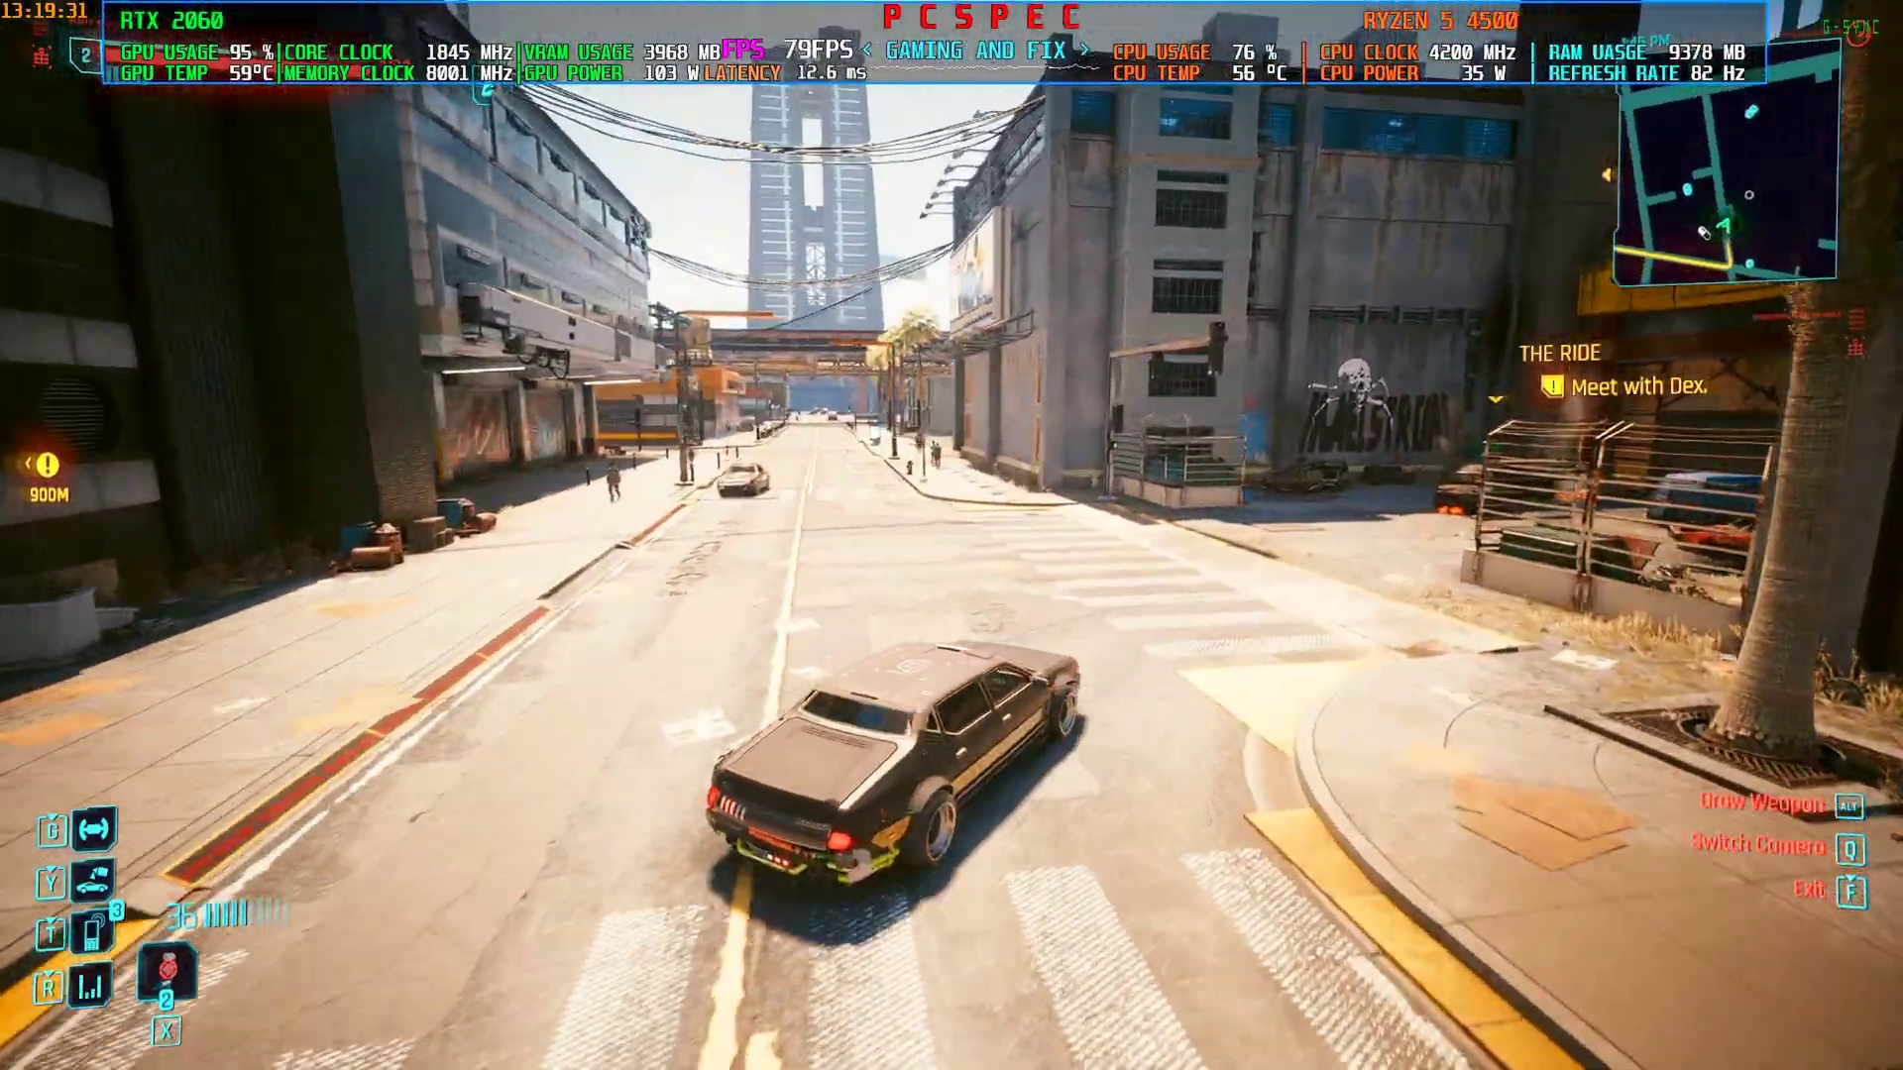
Pause the game and open the Graphics settings page.
key(Escape)
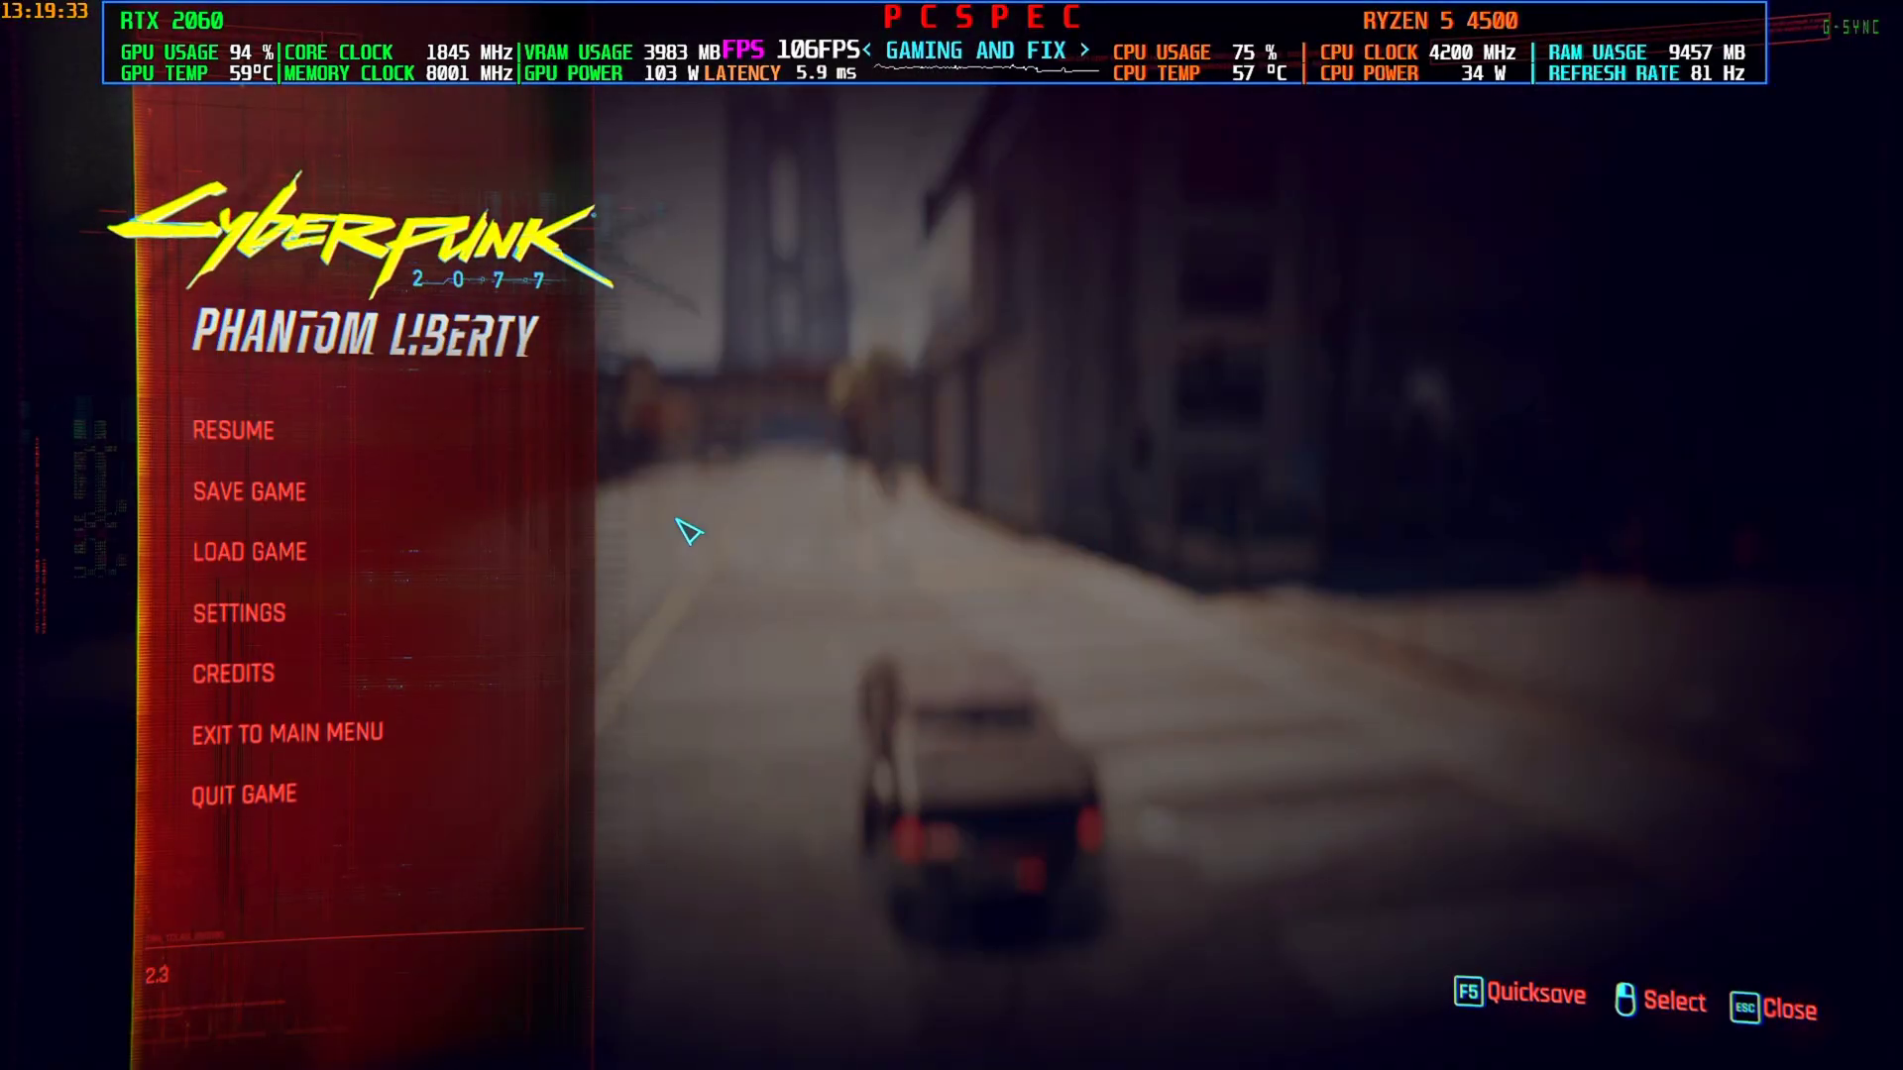
click(348, 611)
click(659, 54)
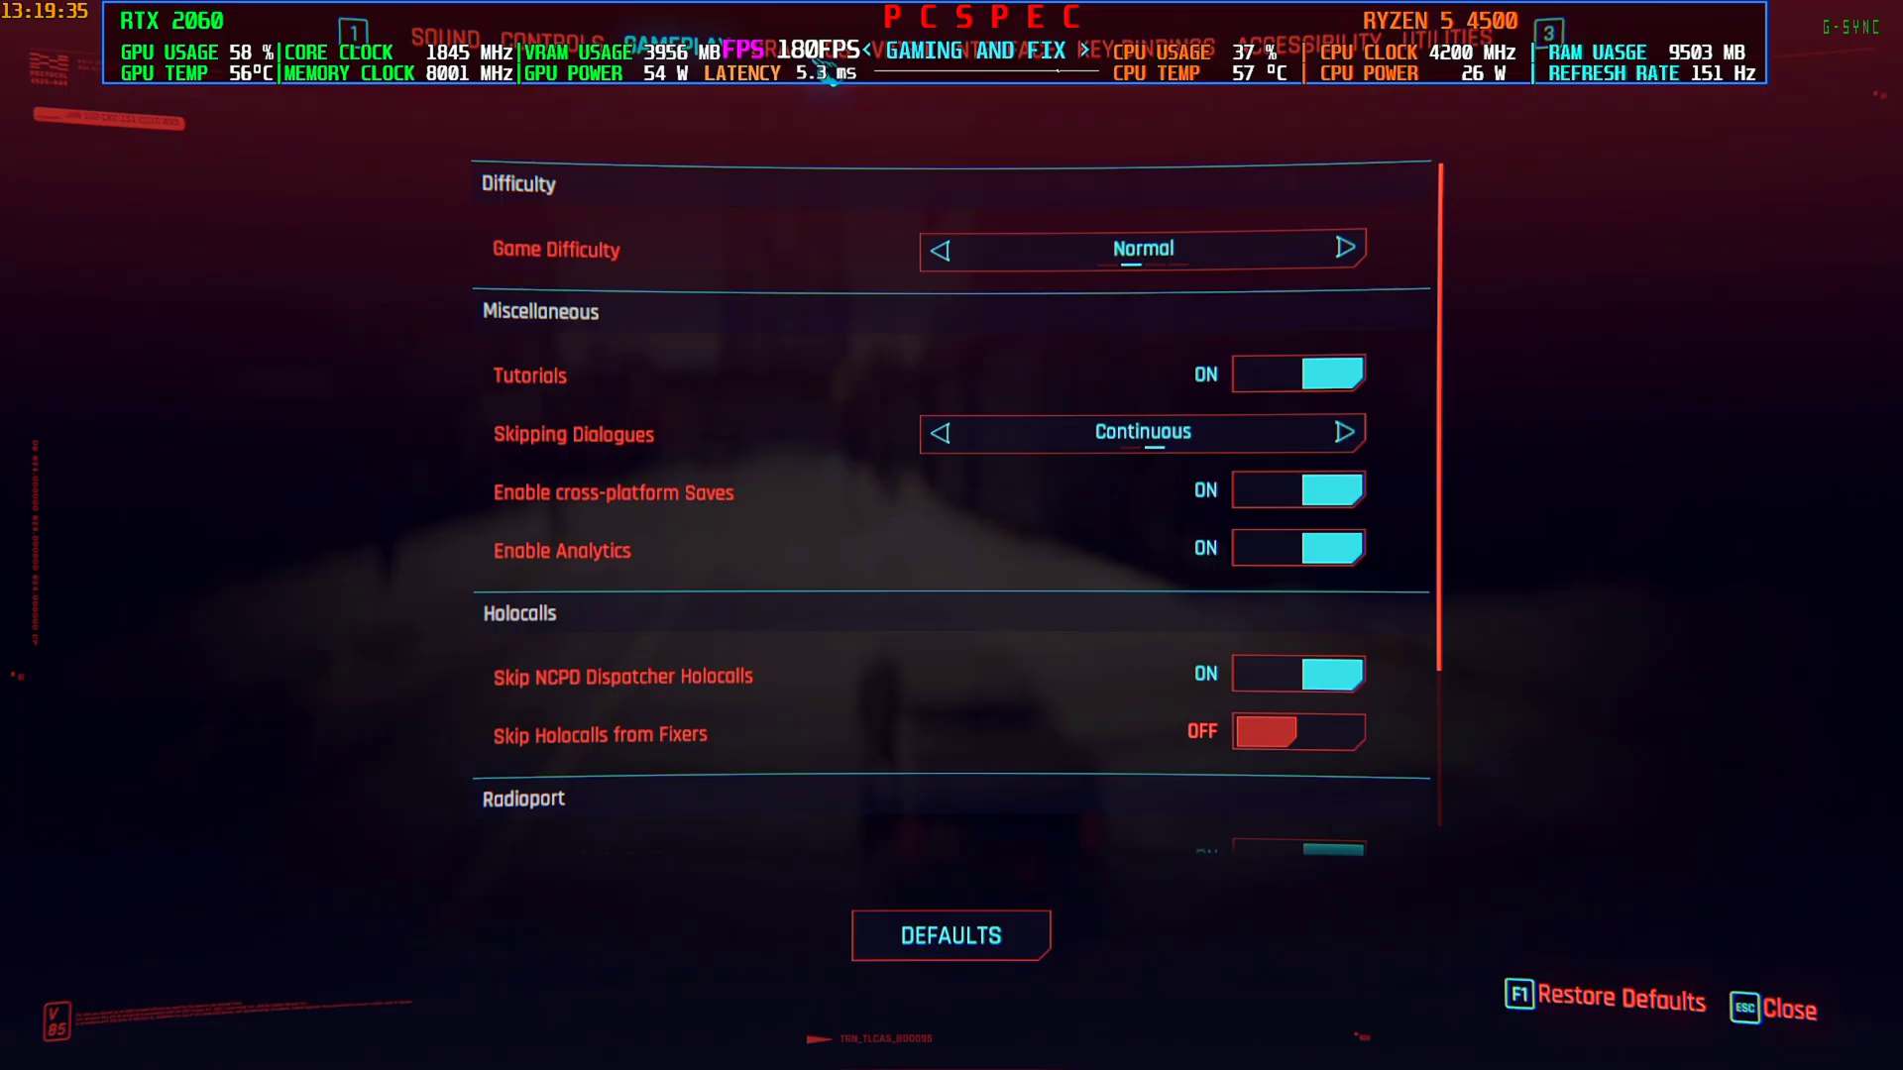
click(831, 78)
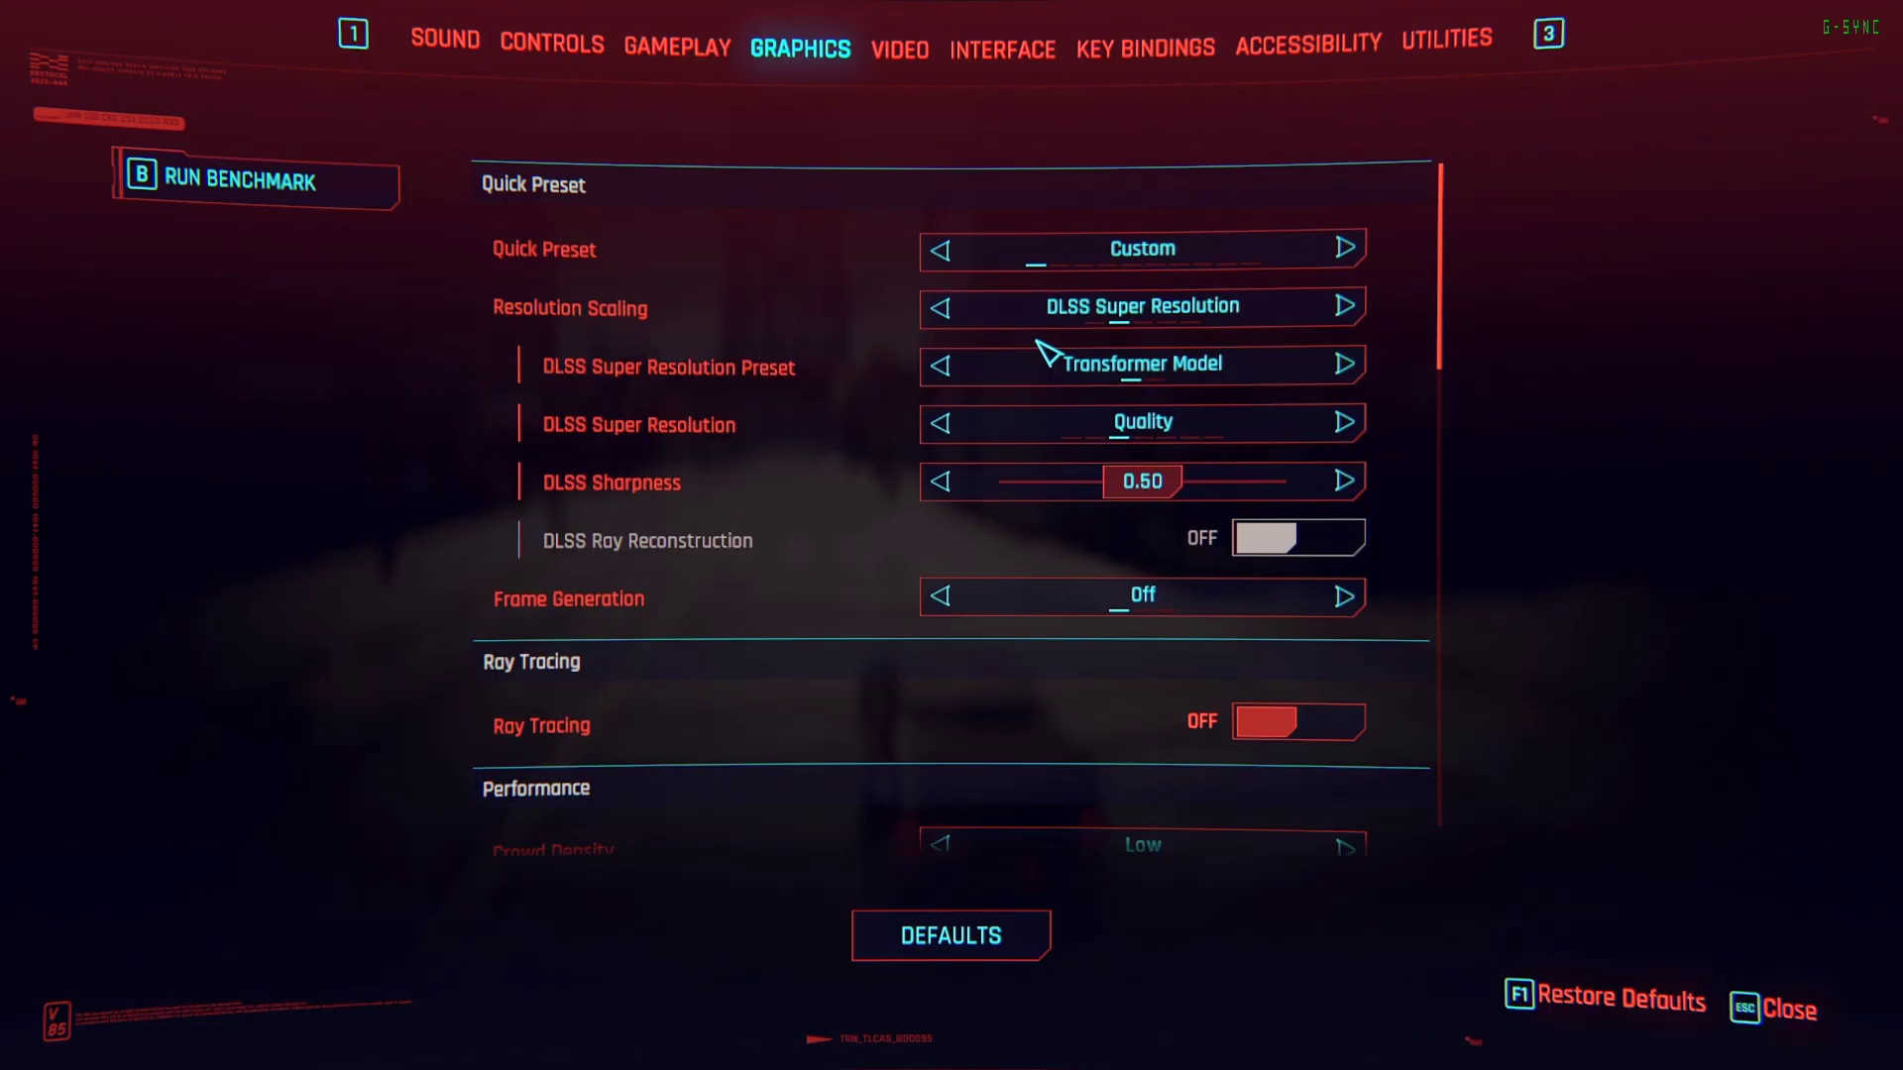
Set Resolution Scaling to Intel XeSS Super Resolution 2.0 and Frame Generation to Intel XeSS, then apply.
click(1346, 306)
click(1346, 306)
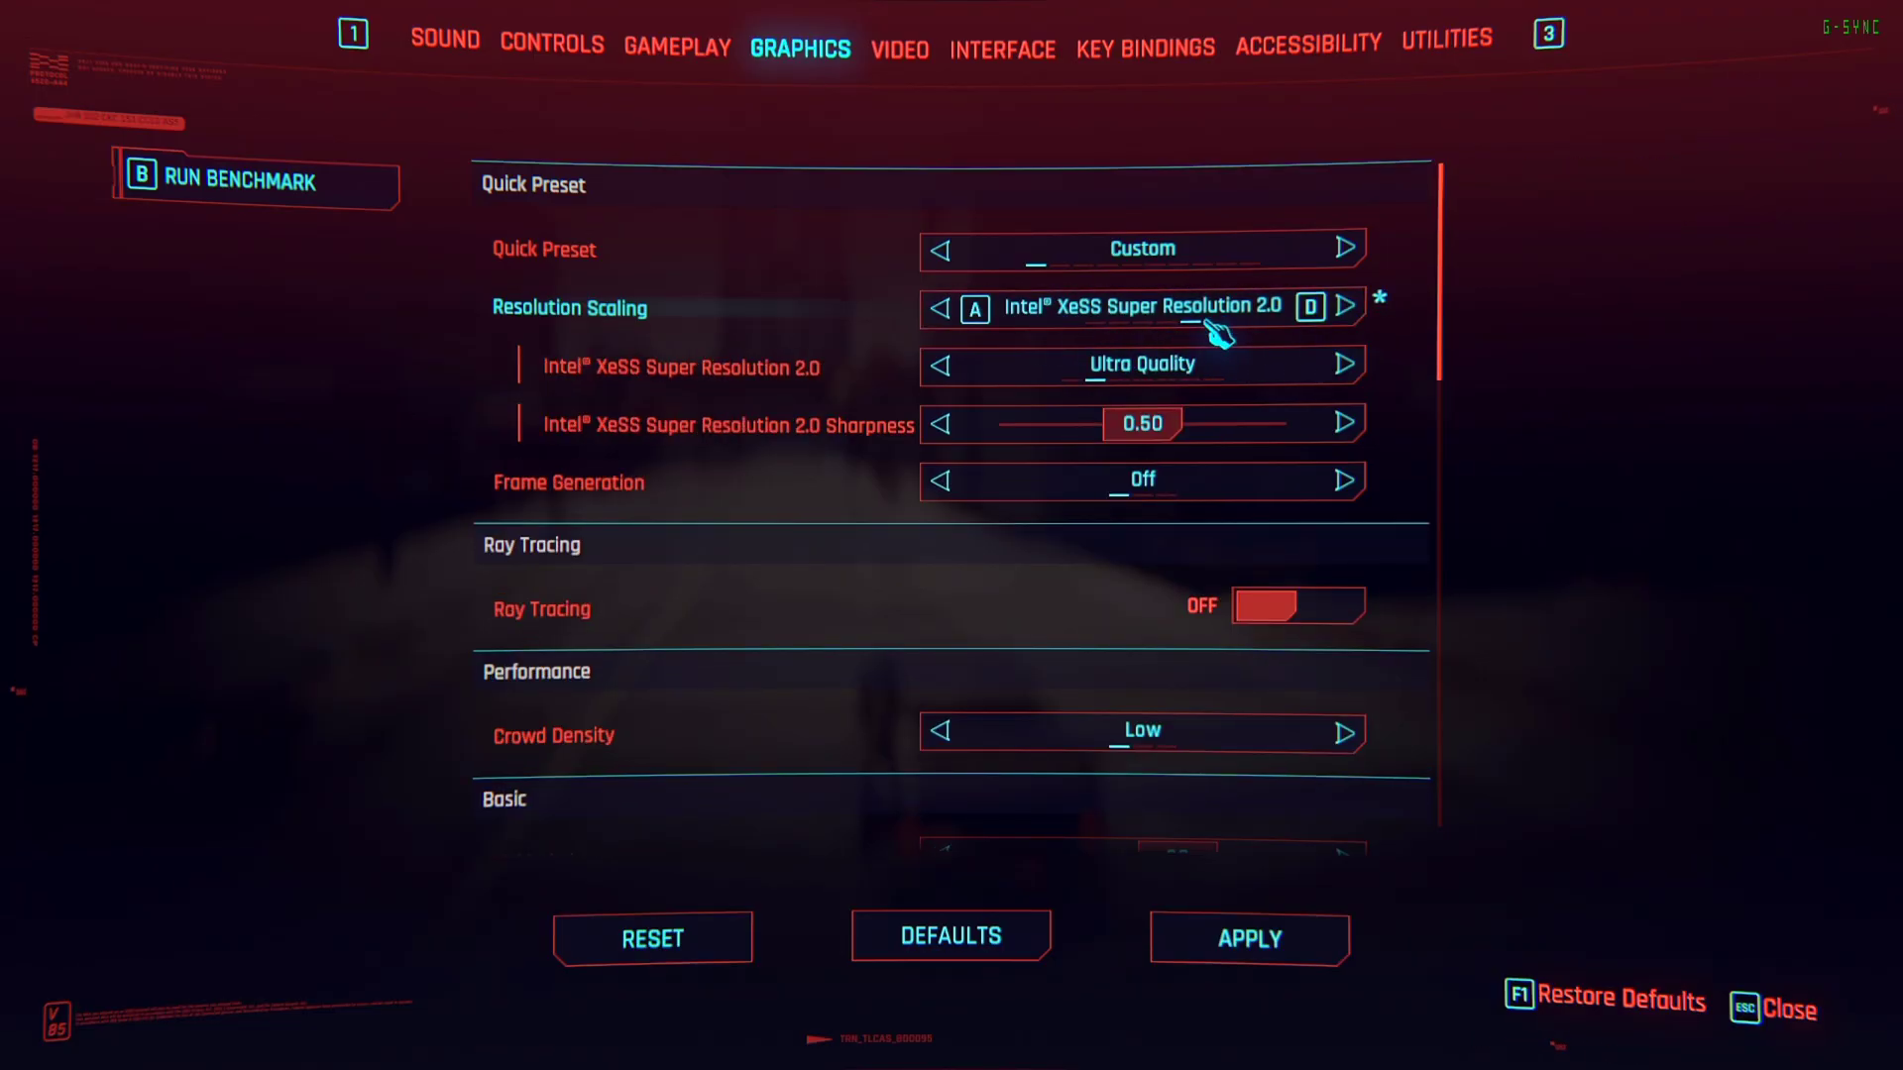
click(1348, 483)
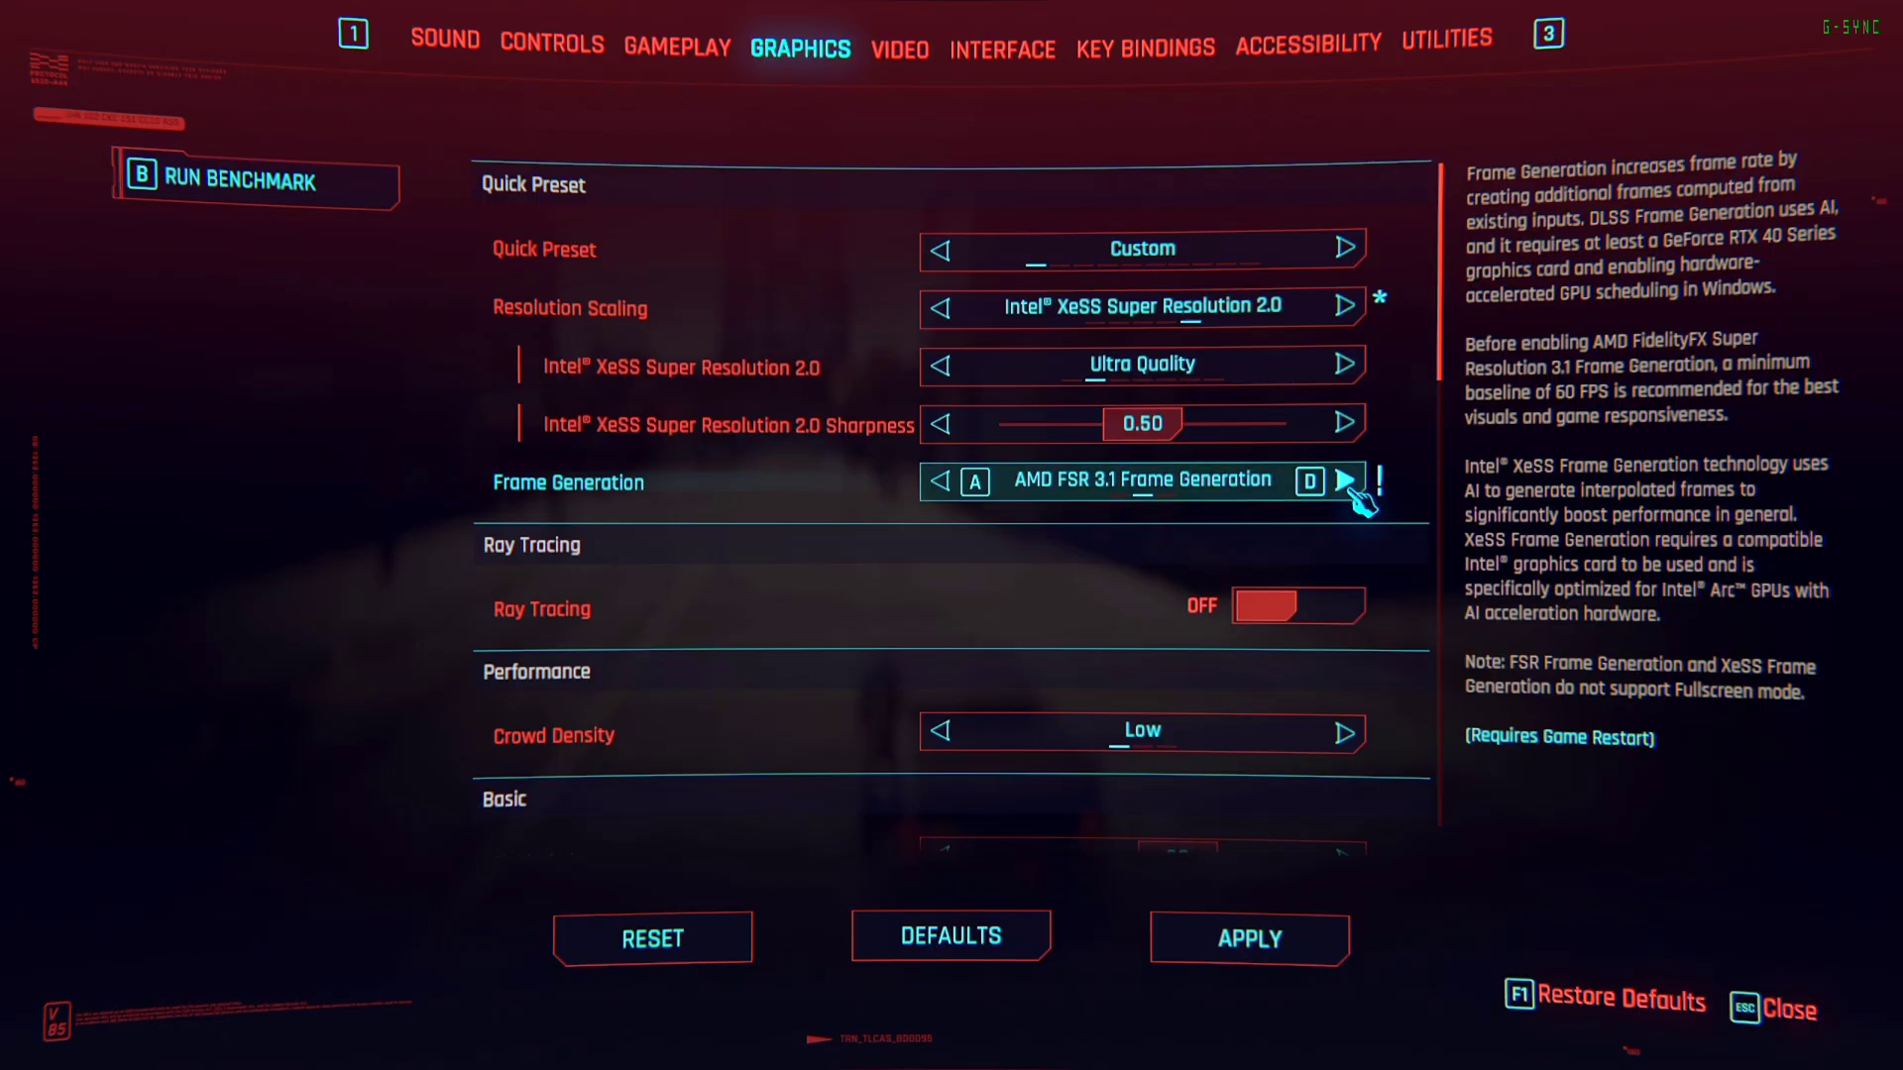
click(1283, 953)
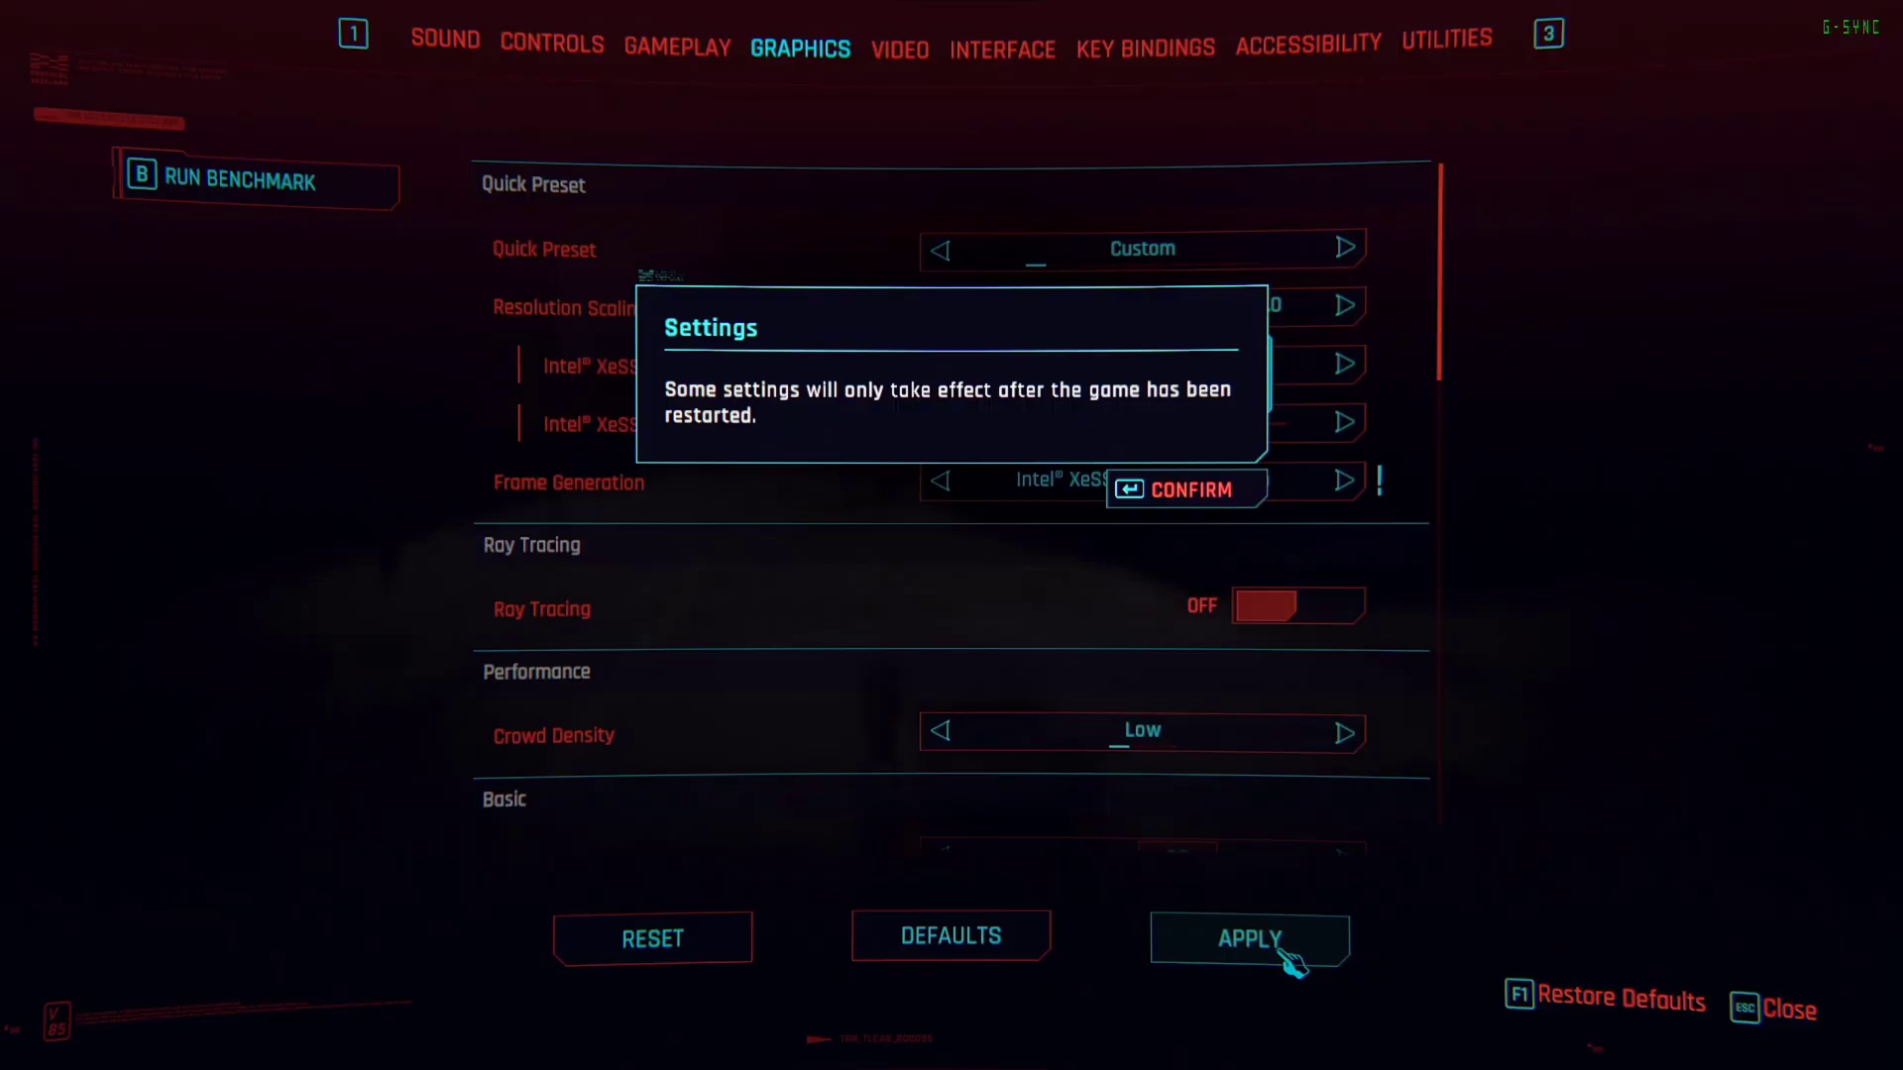
click(1172, 507)
key(Escape)
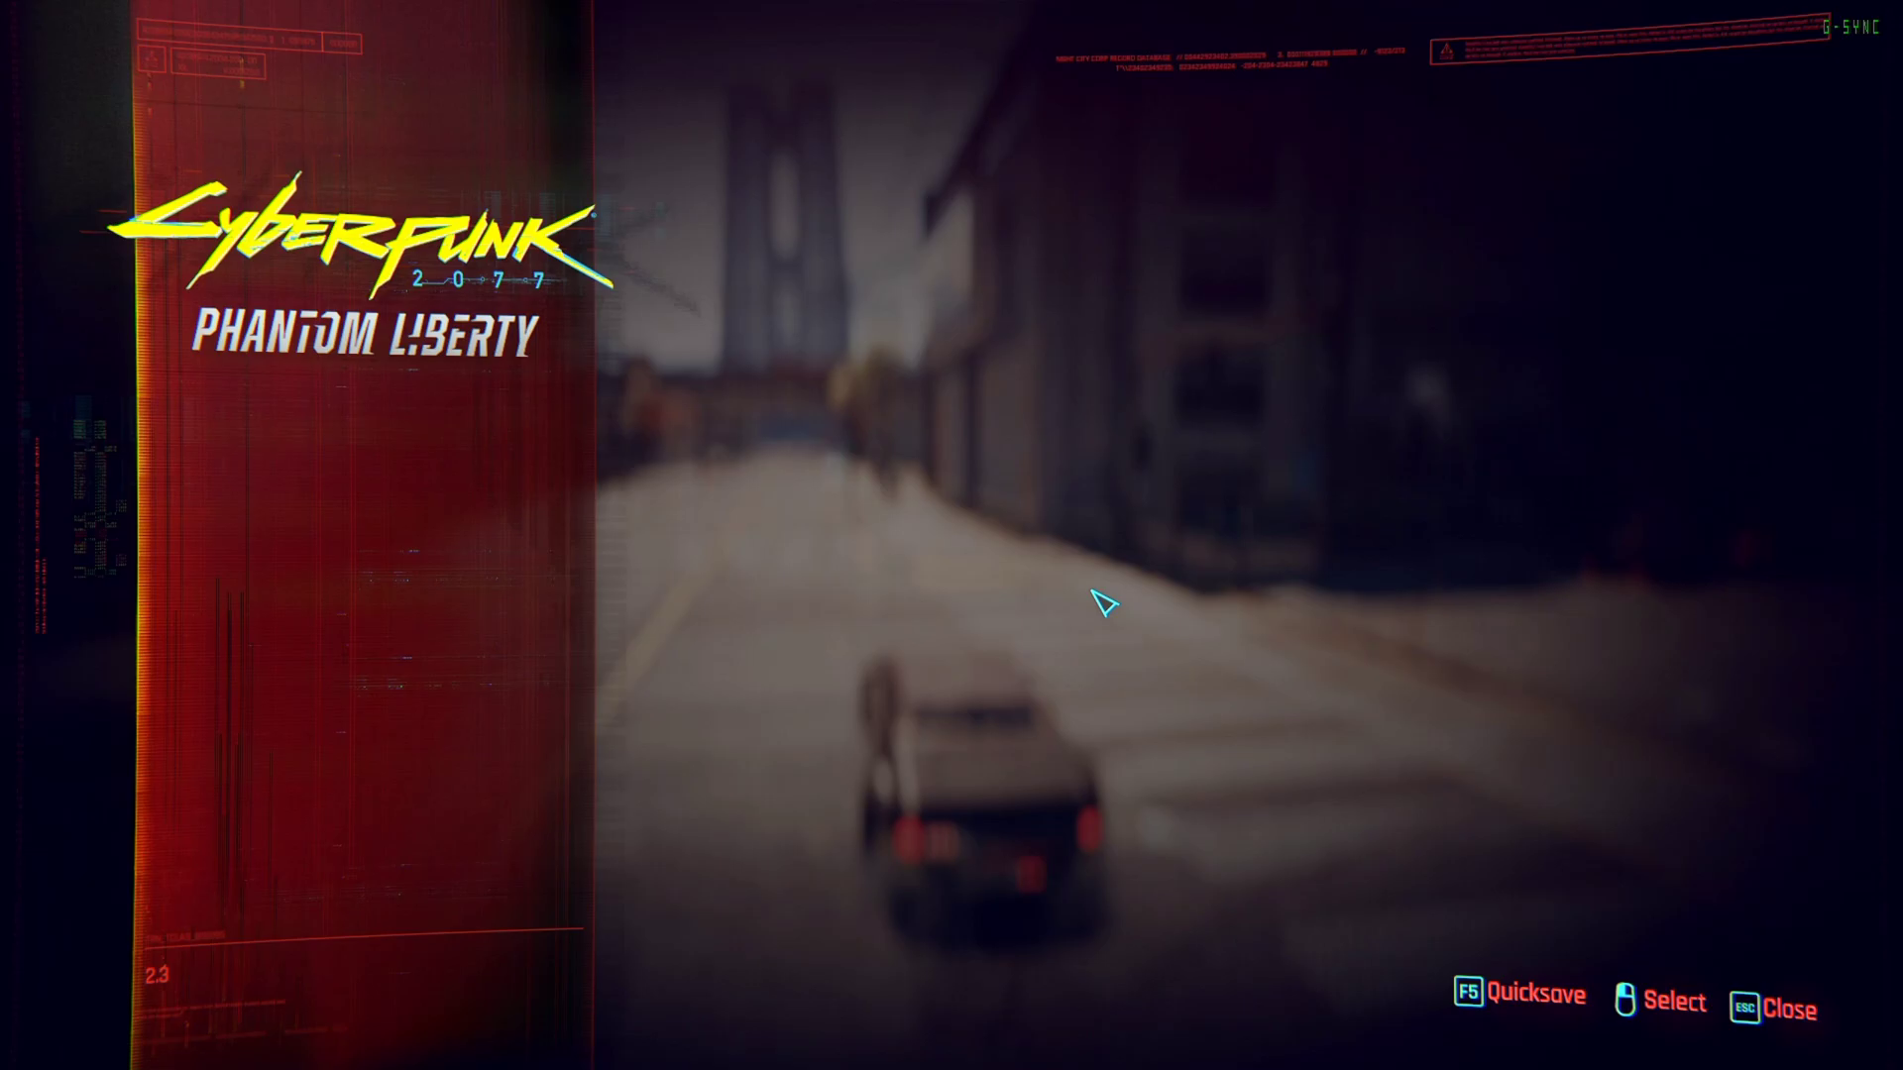
Resume play and drive the car down the street, steering left.
key(Escape)
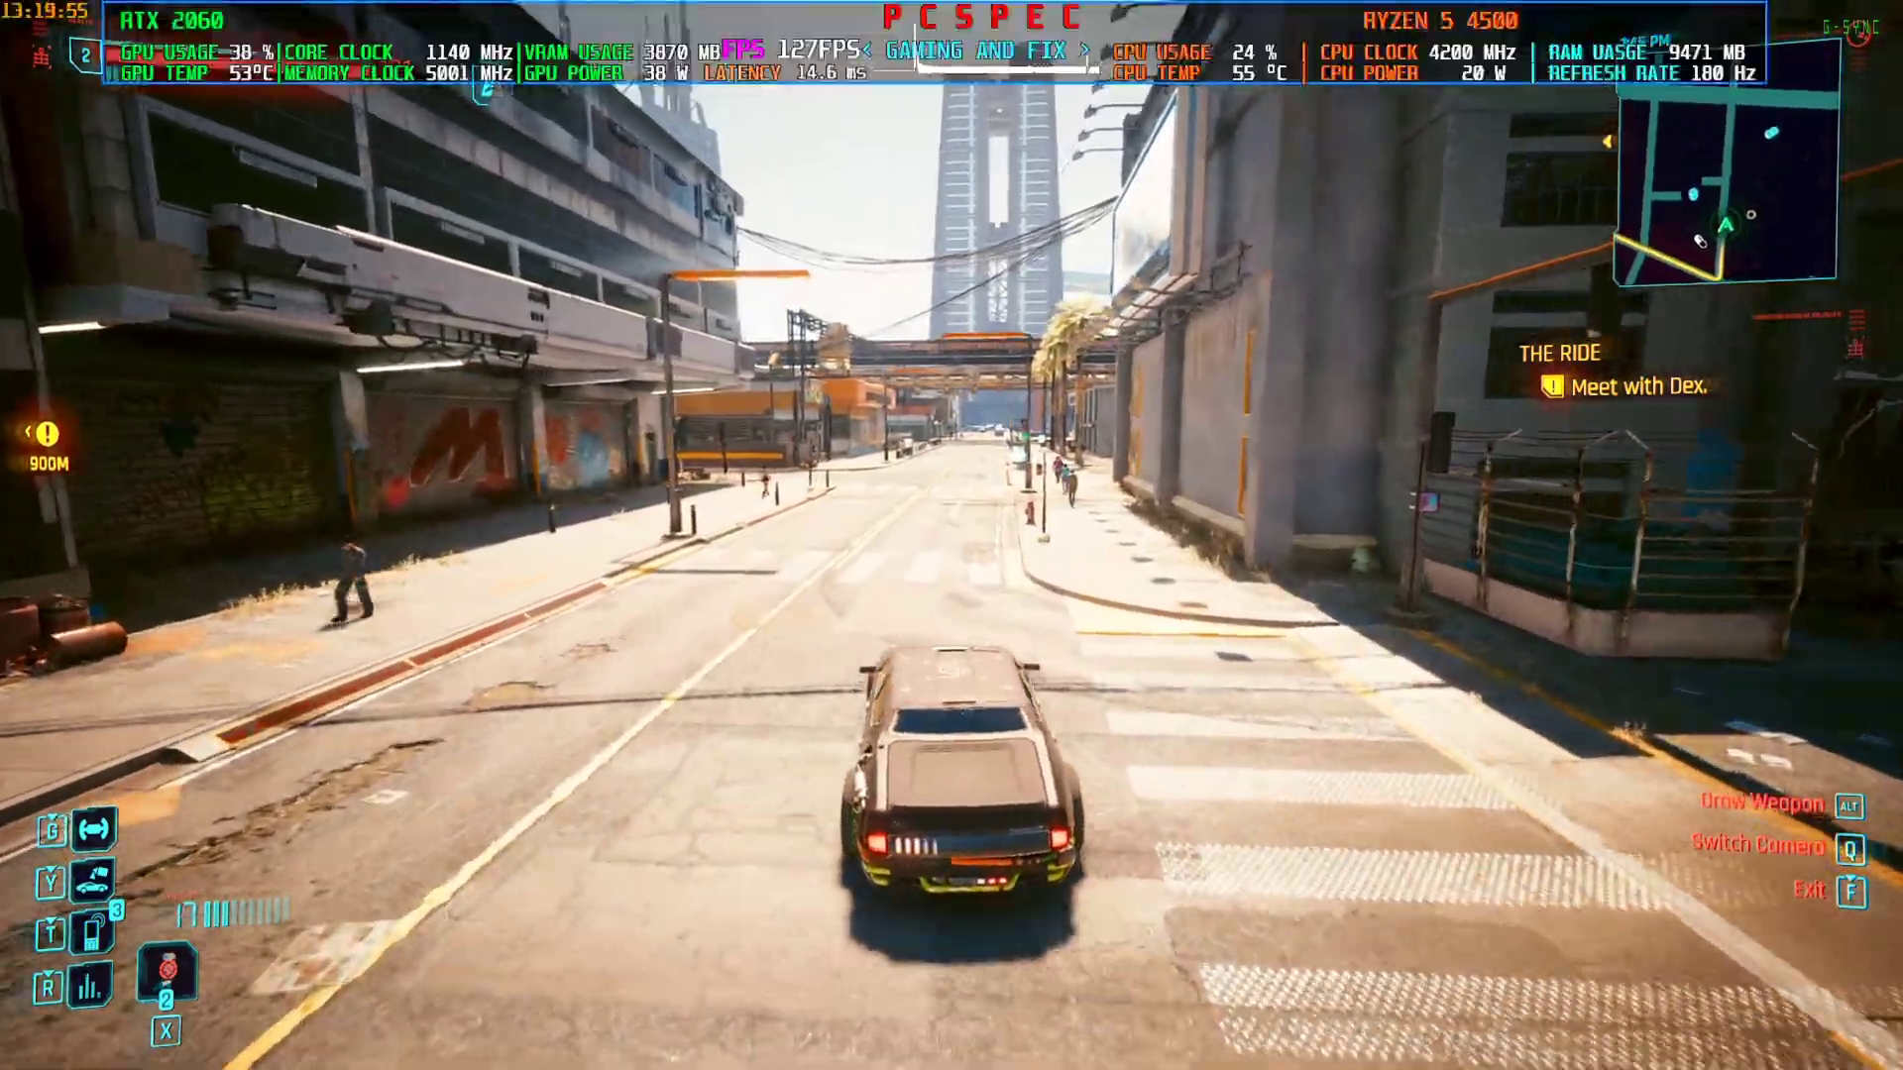
key(w)
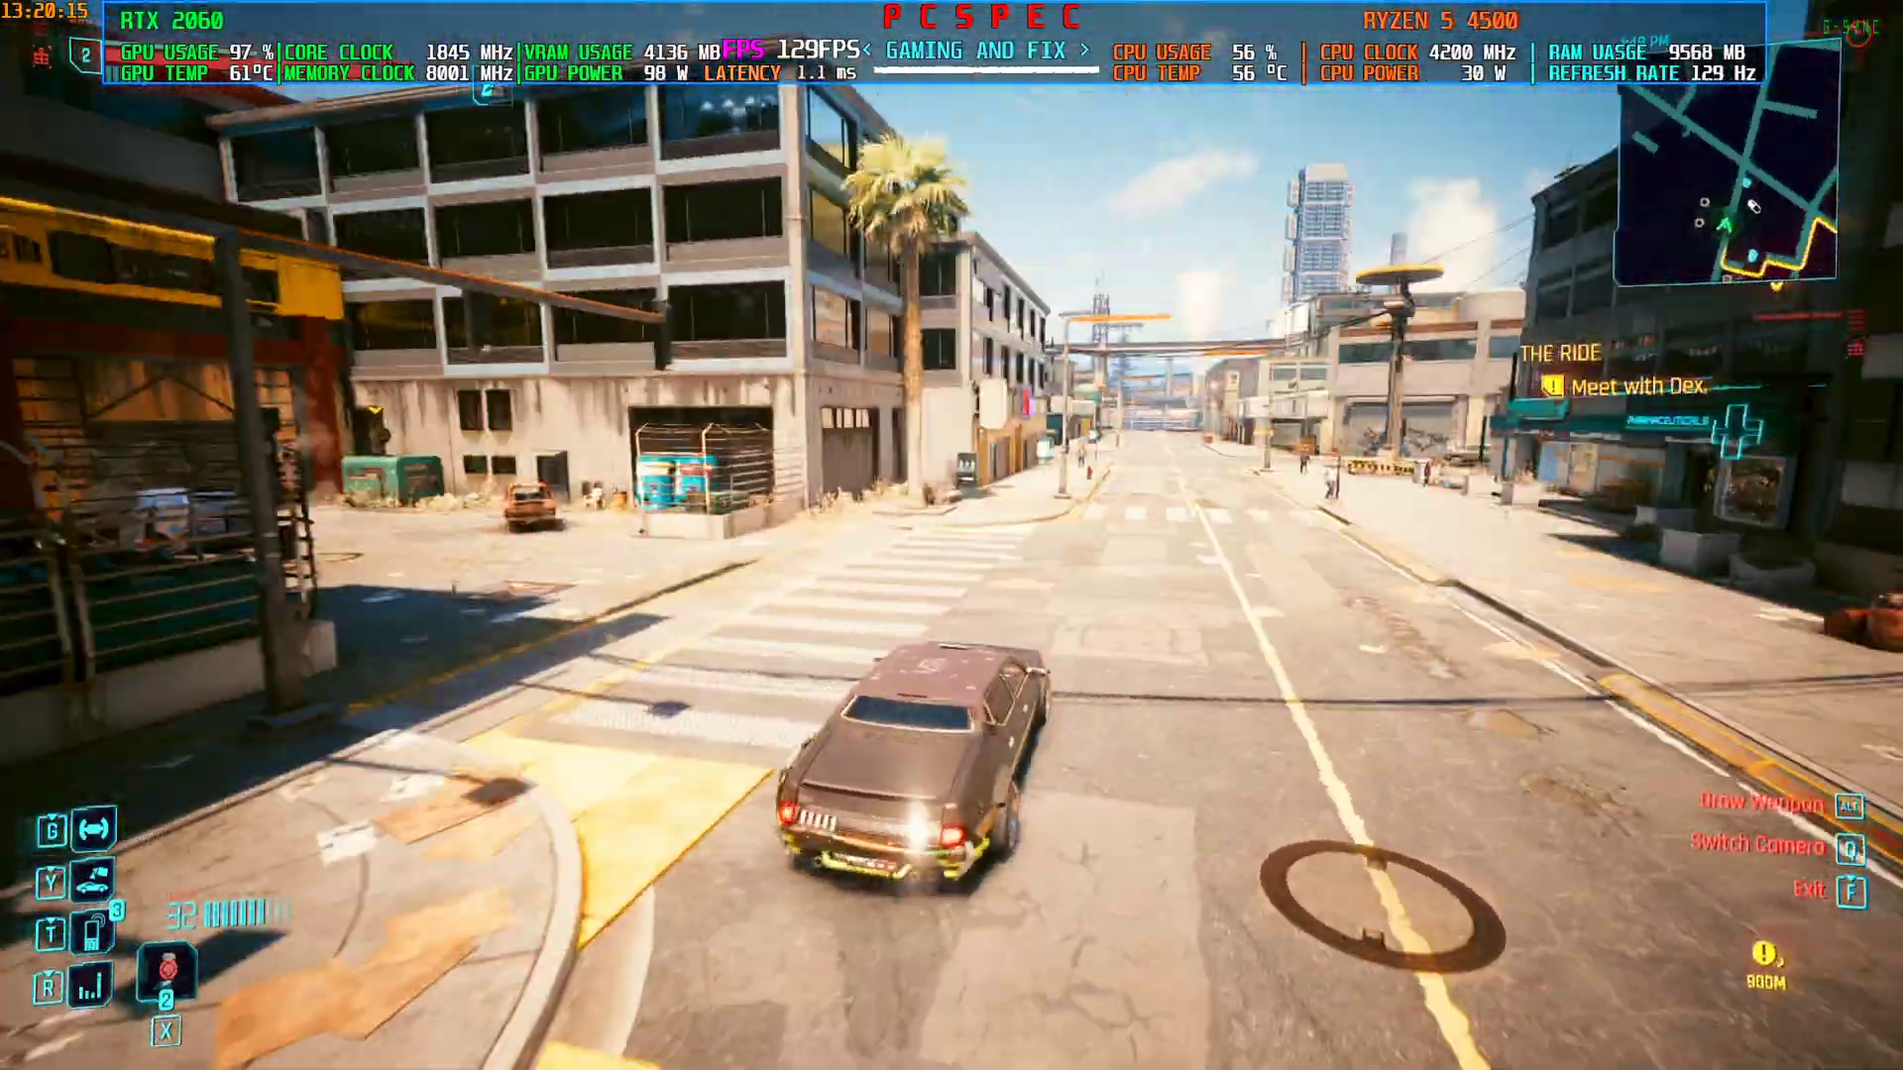
key(a)
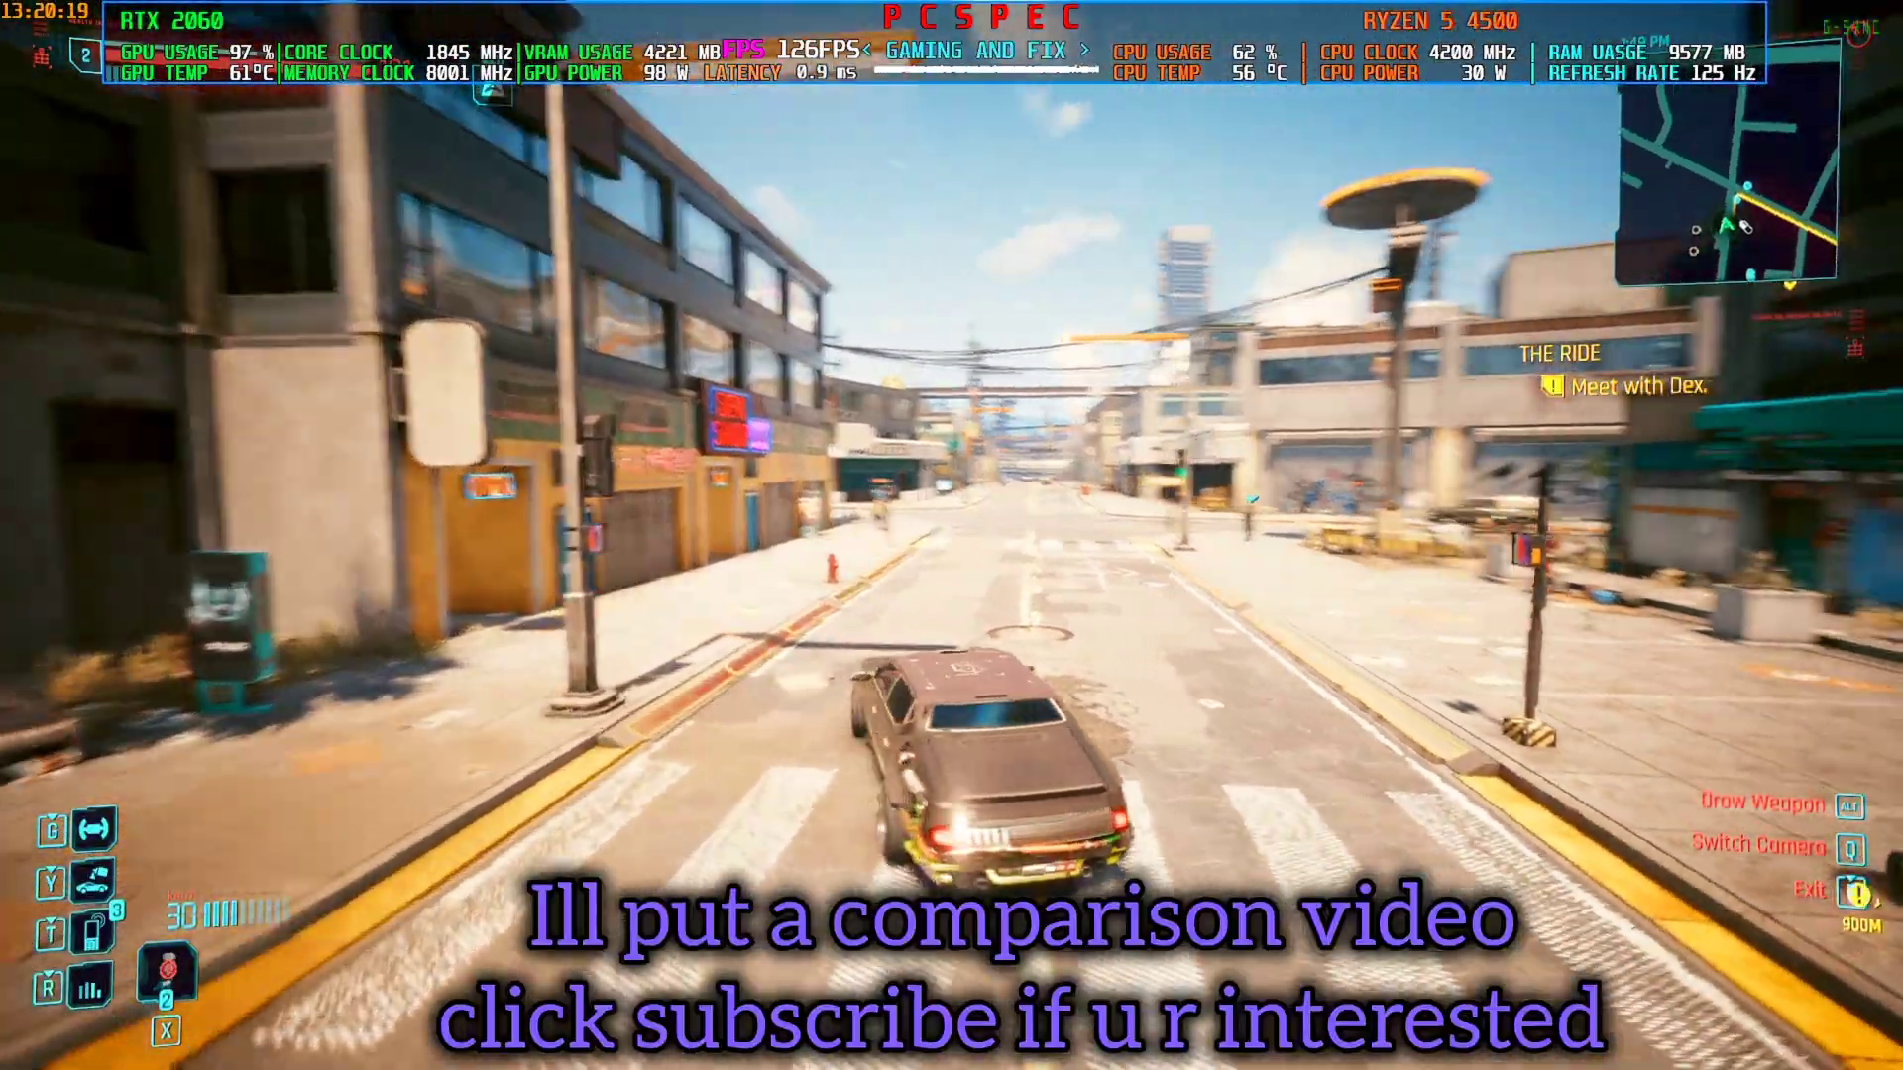
Set the Intel Xe Low Latency frame rate target to 113, apply it, and resume driving.
key(Escape)
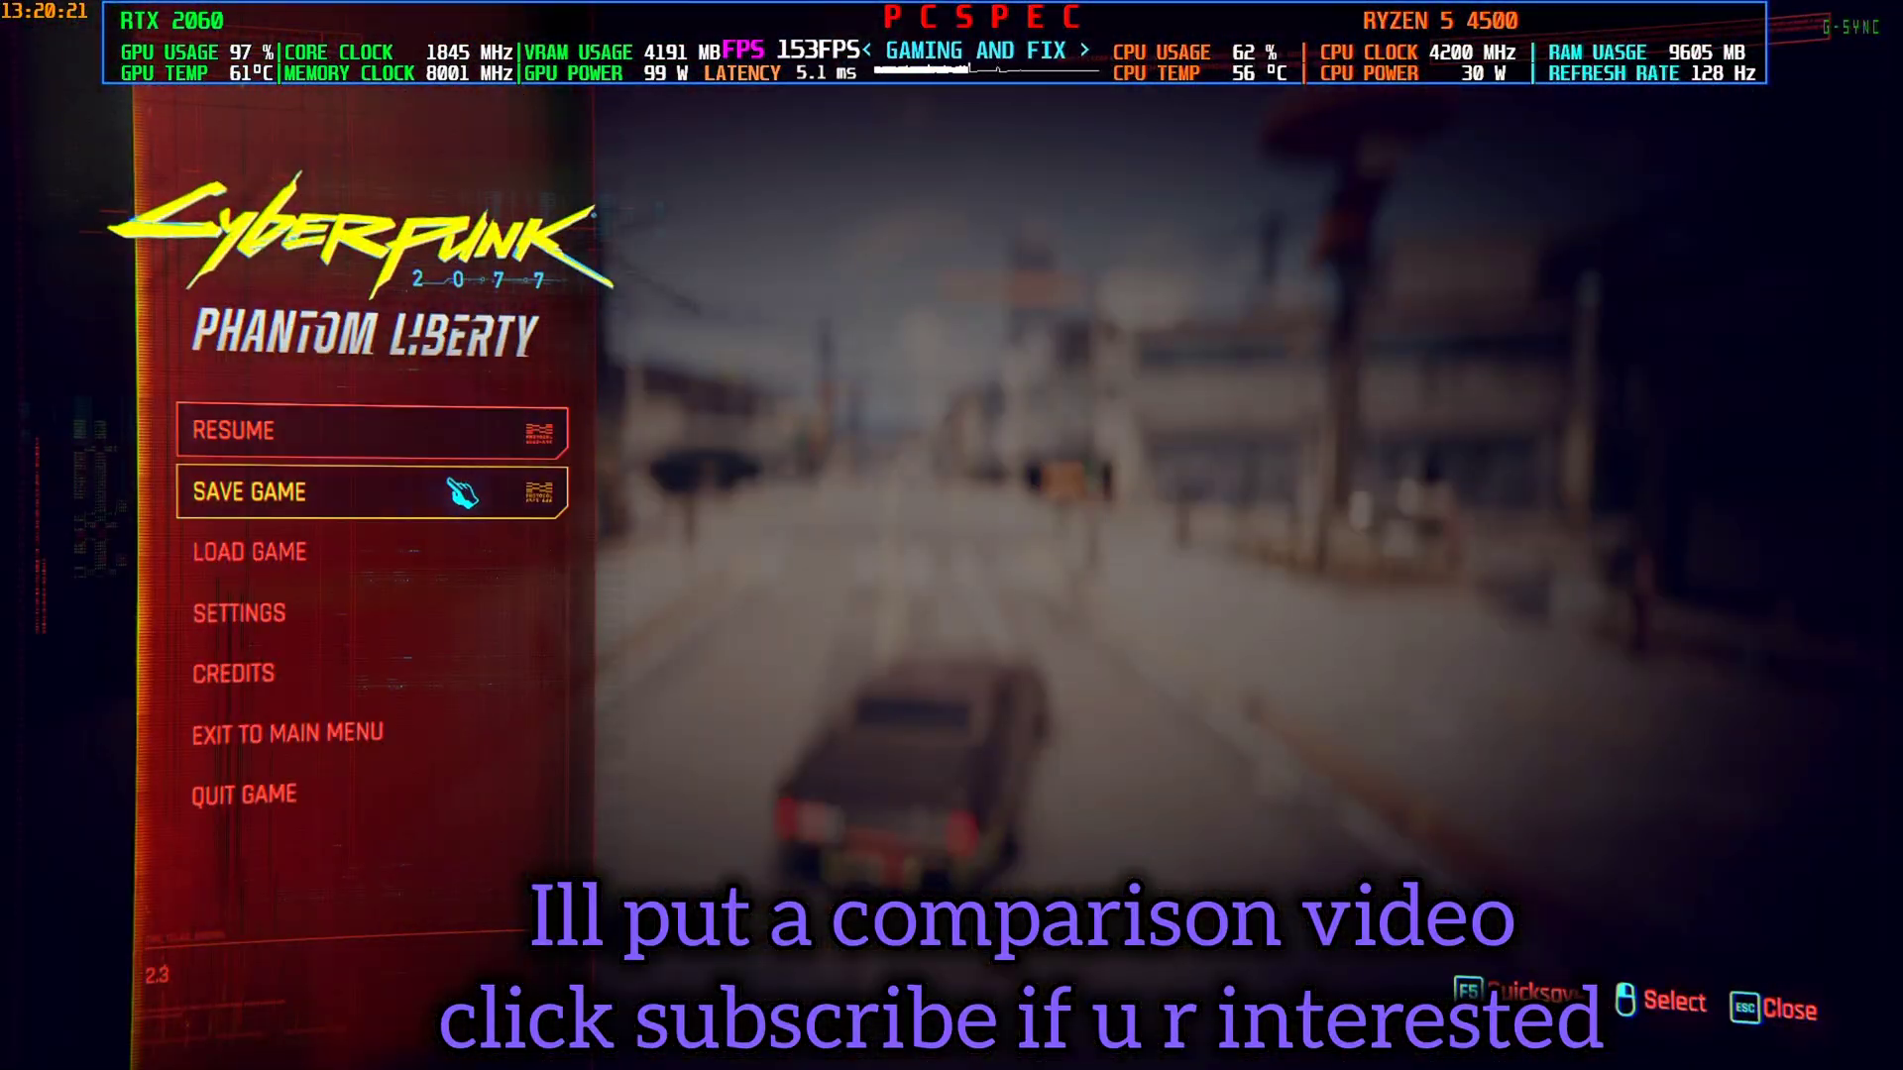
click(265, 631)
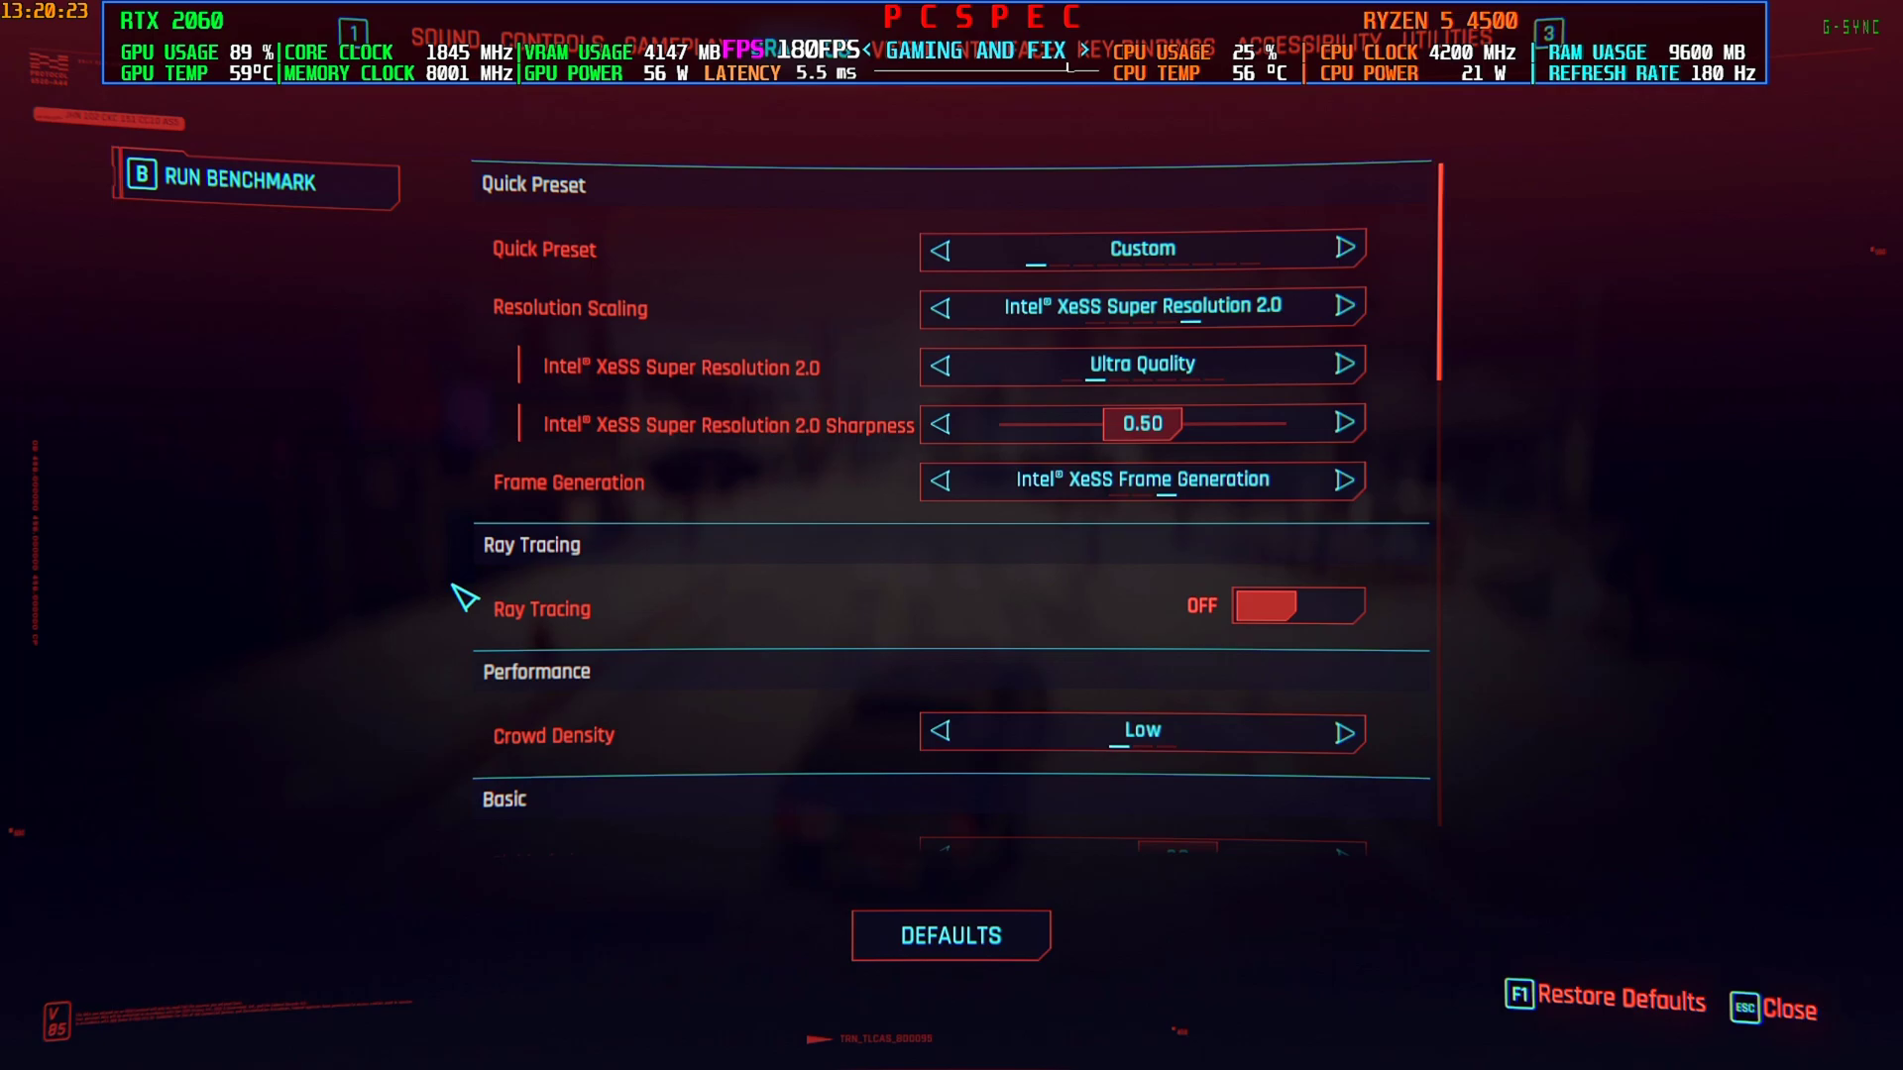
click(924, 68)
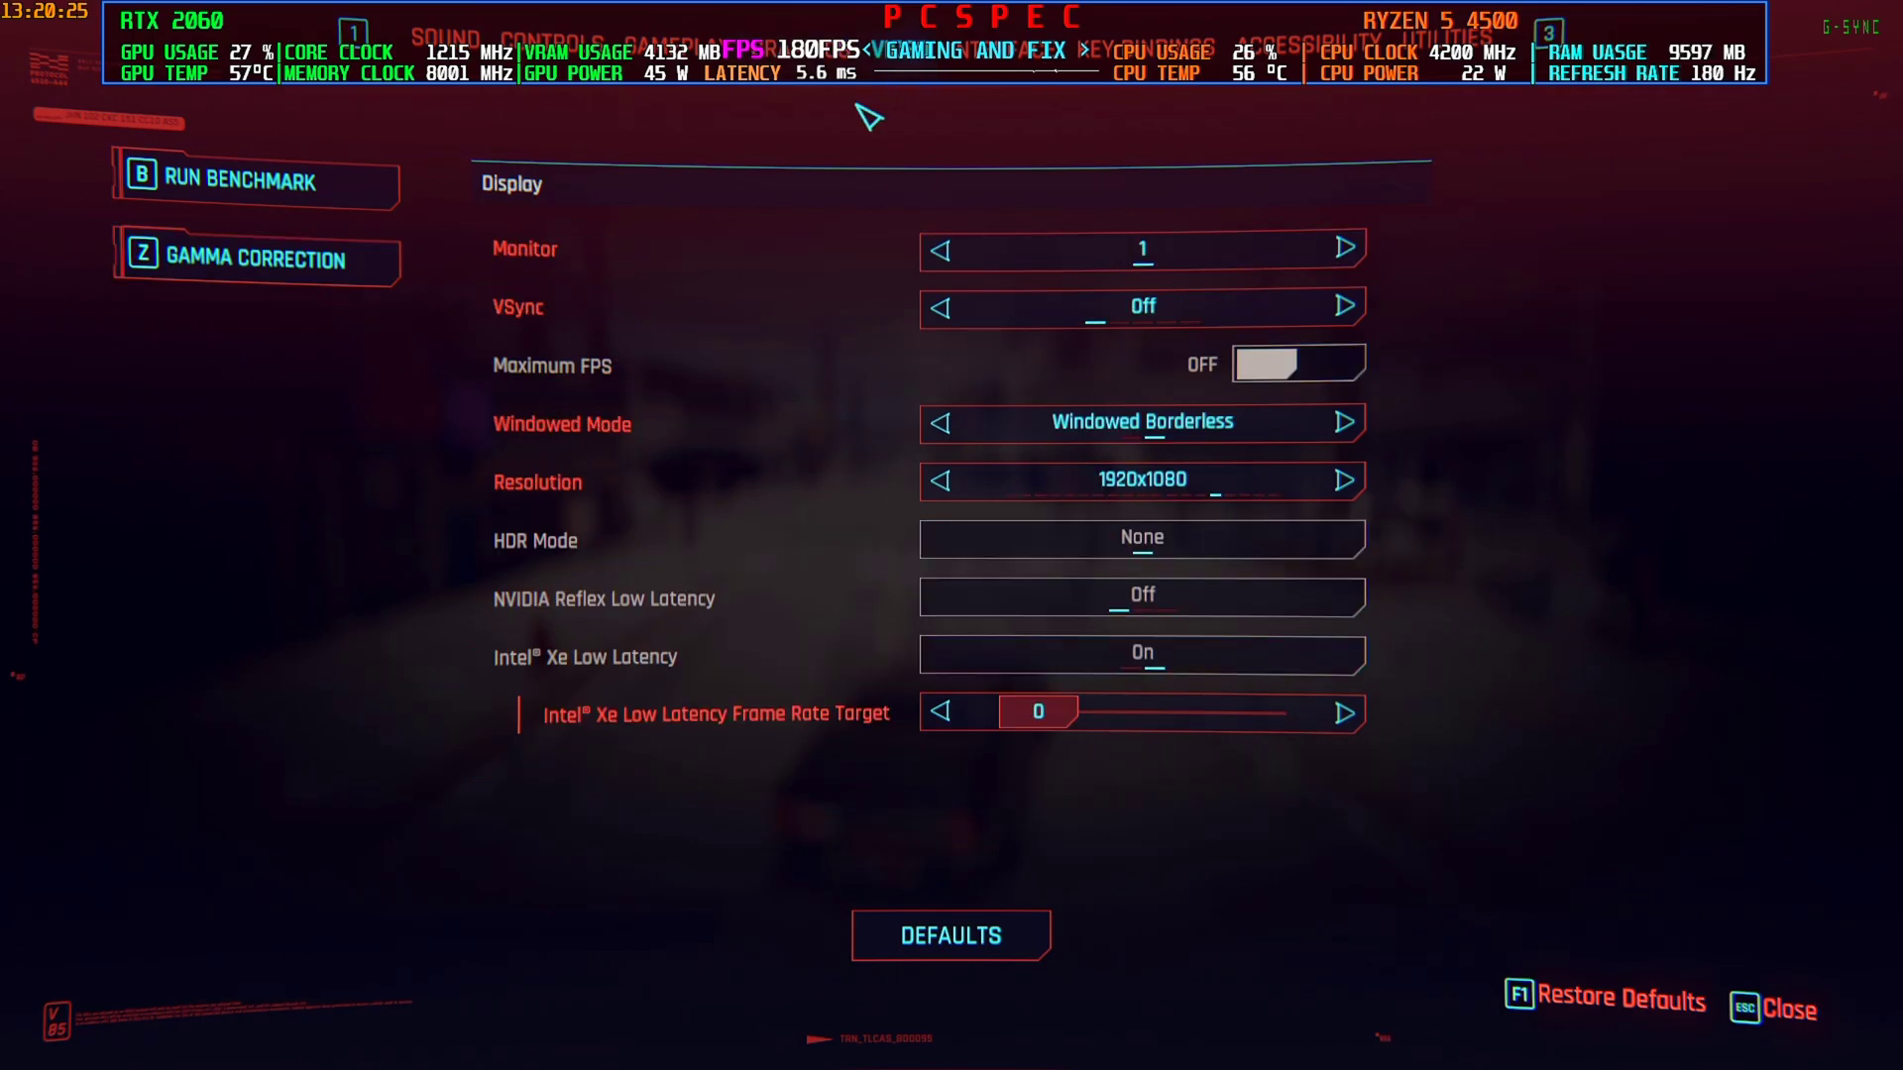
drag(1050, 722, 1129, 738)
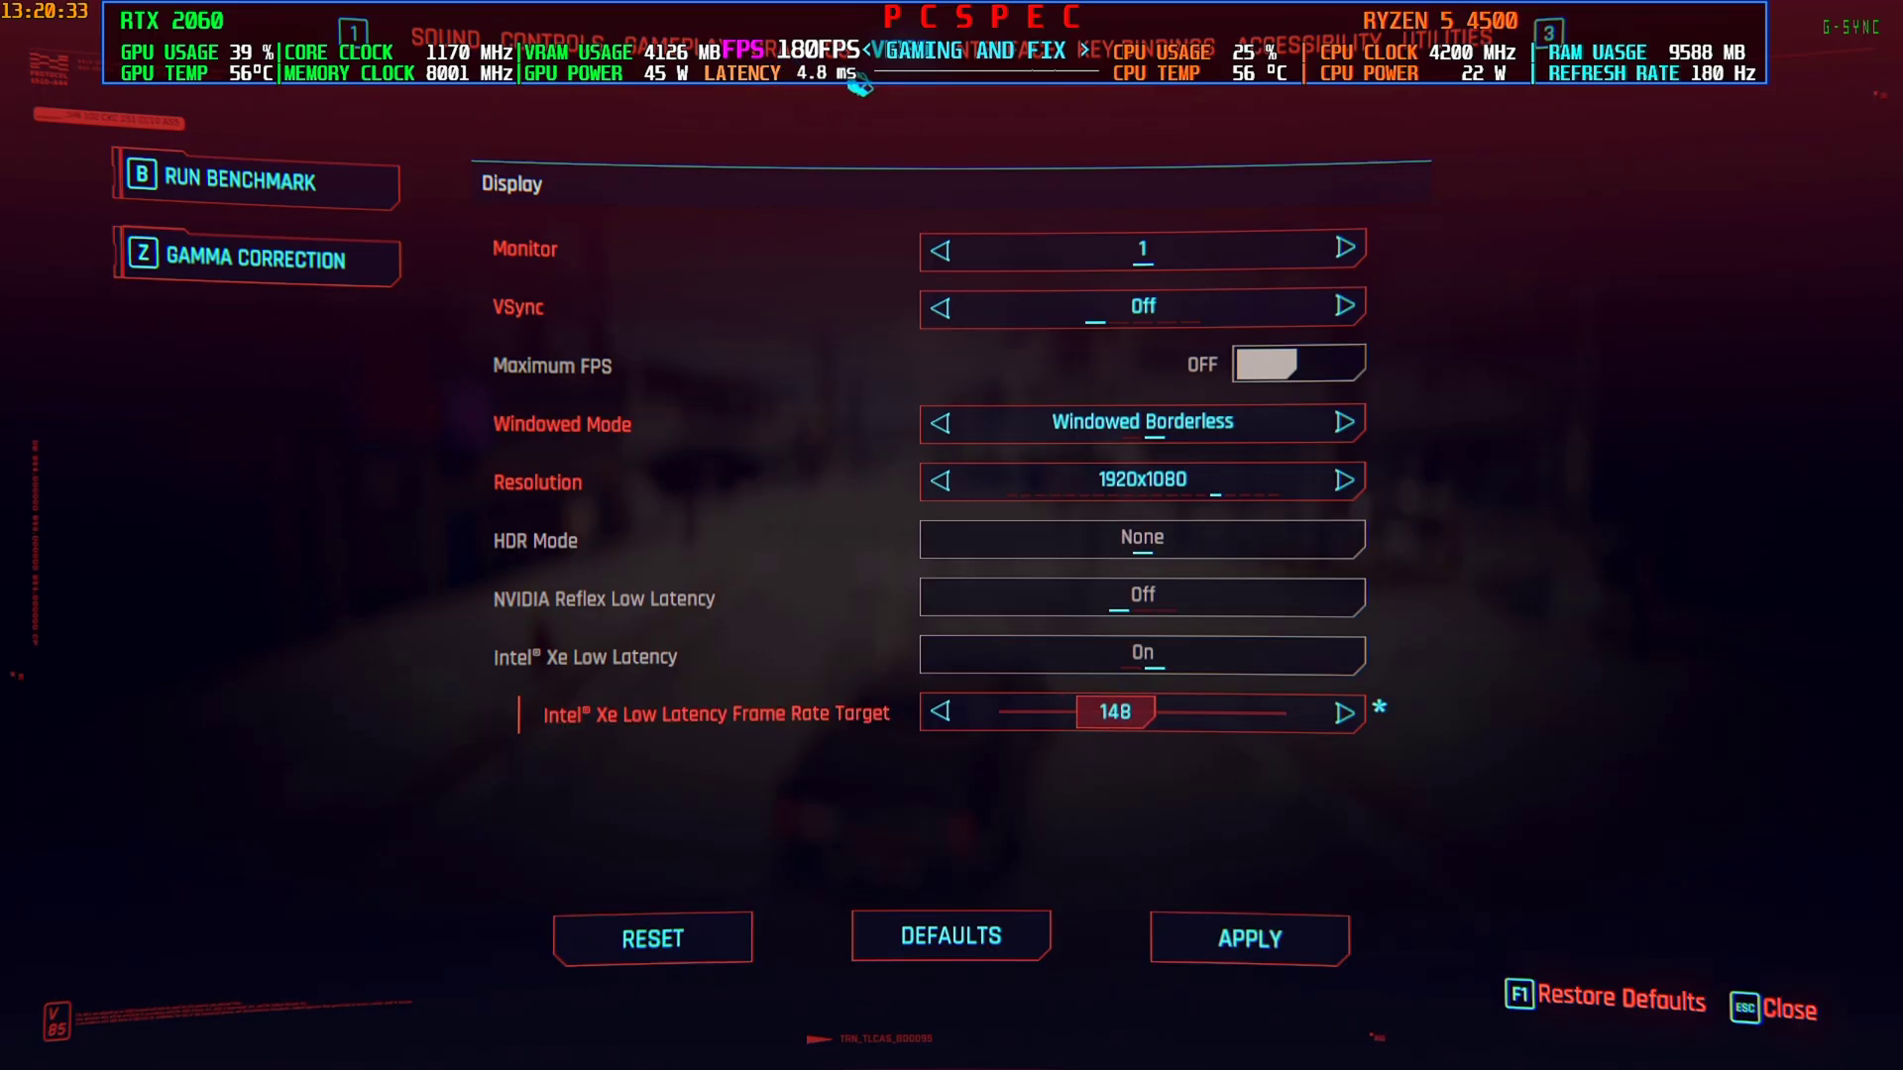
drag(1115, 718, 1096, 731)
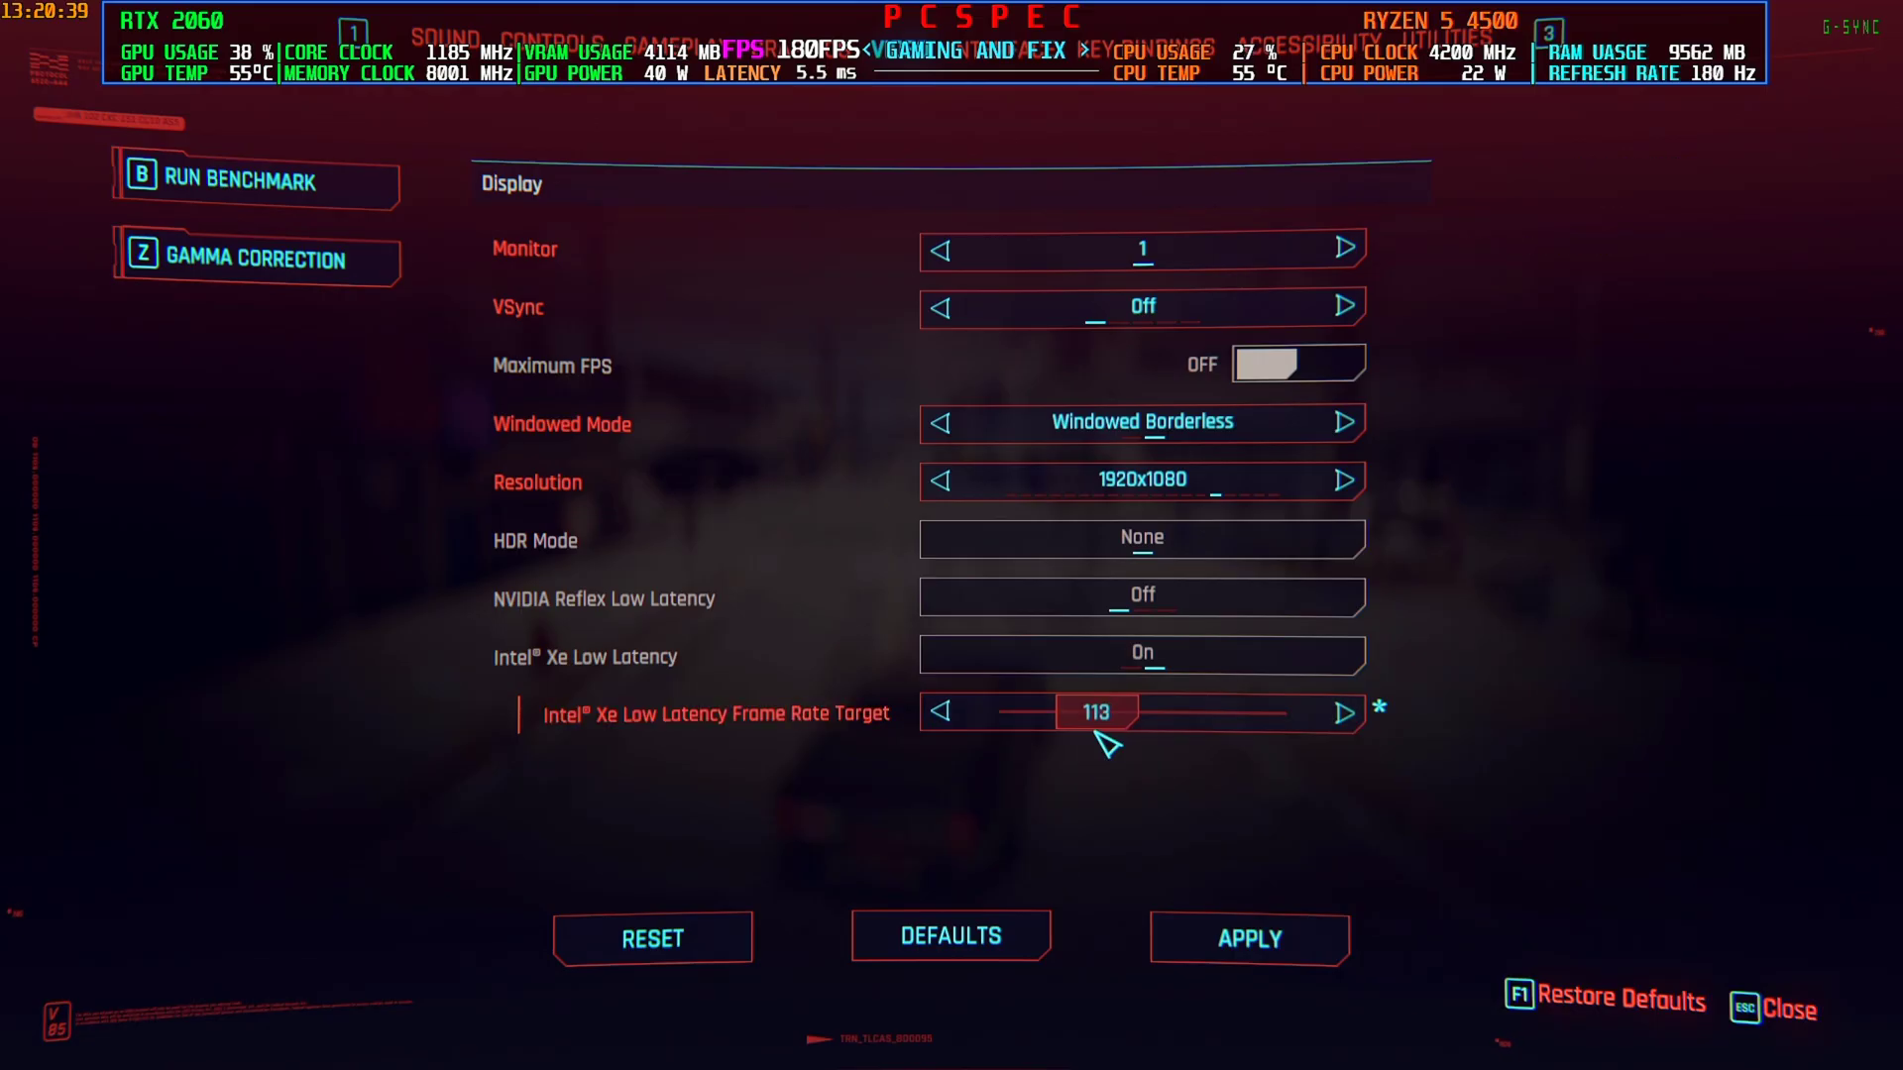
click(1239, 936)
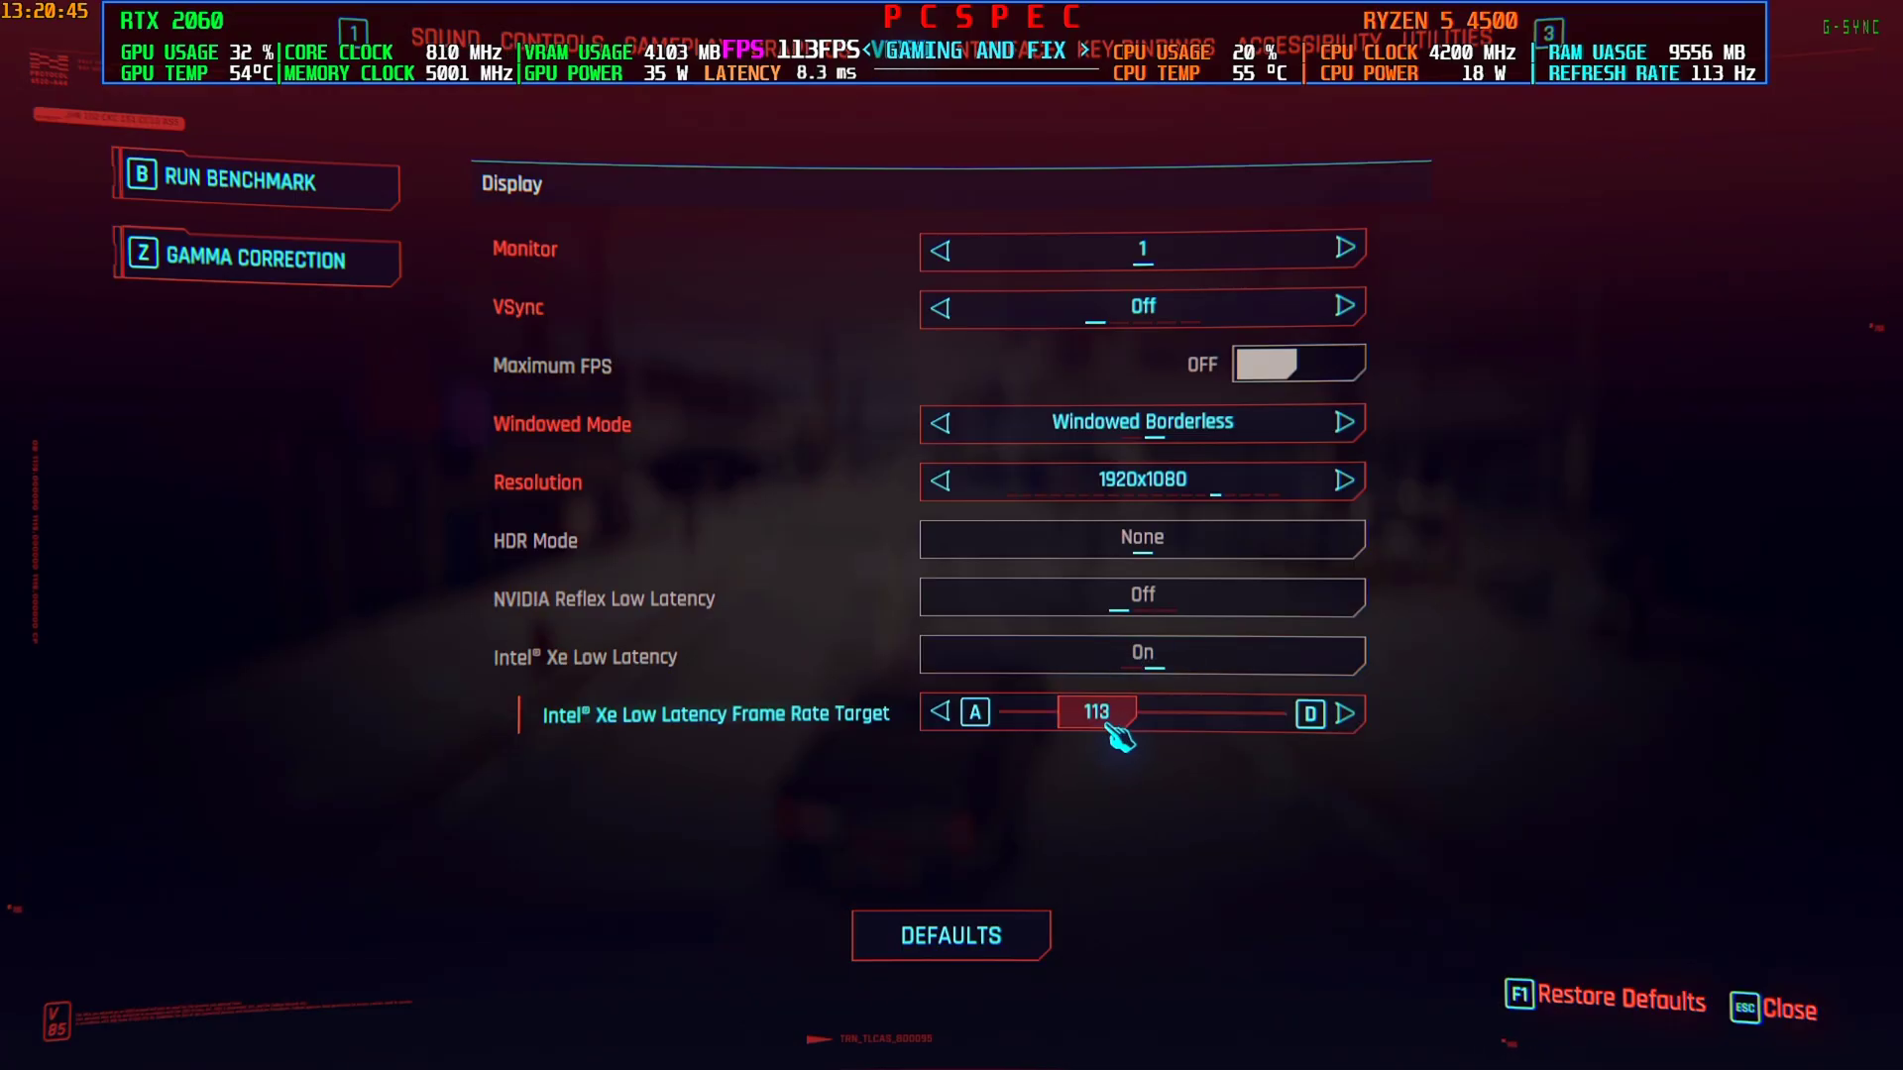
key(Escape)
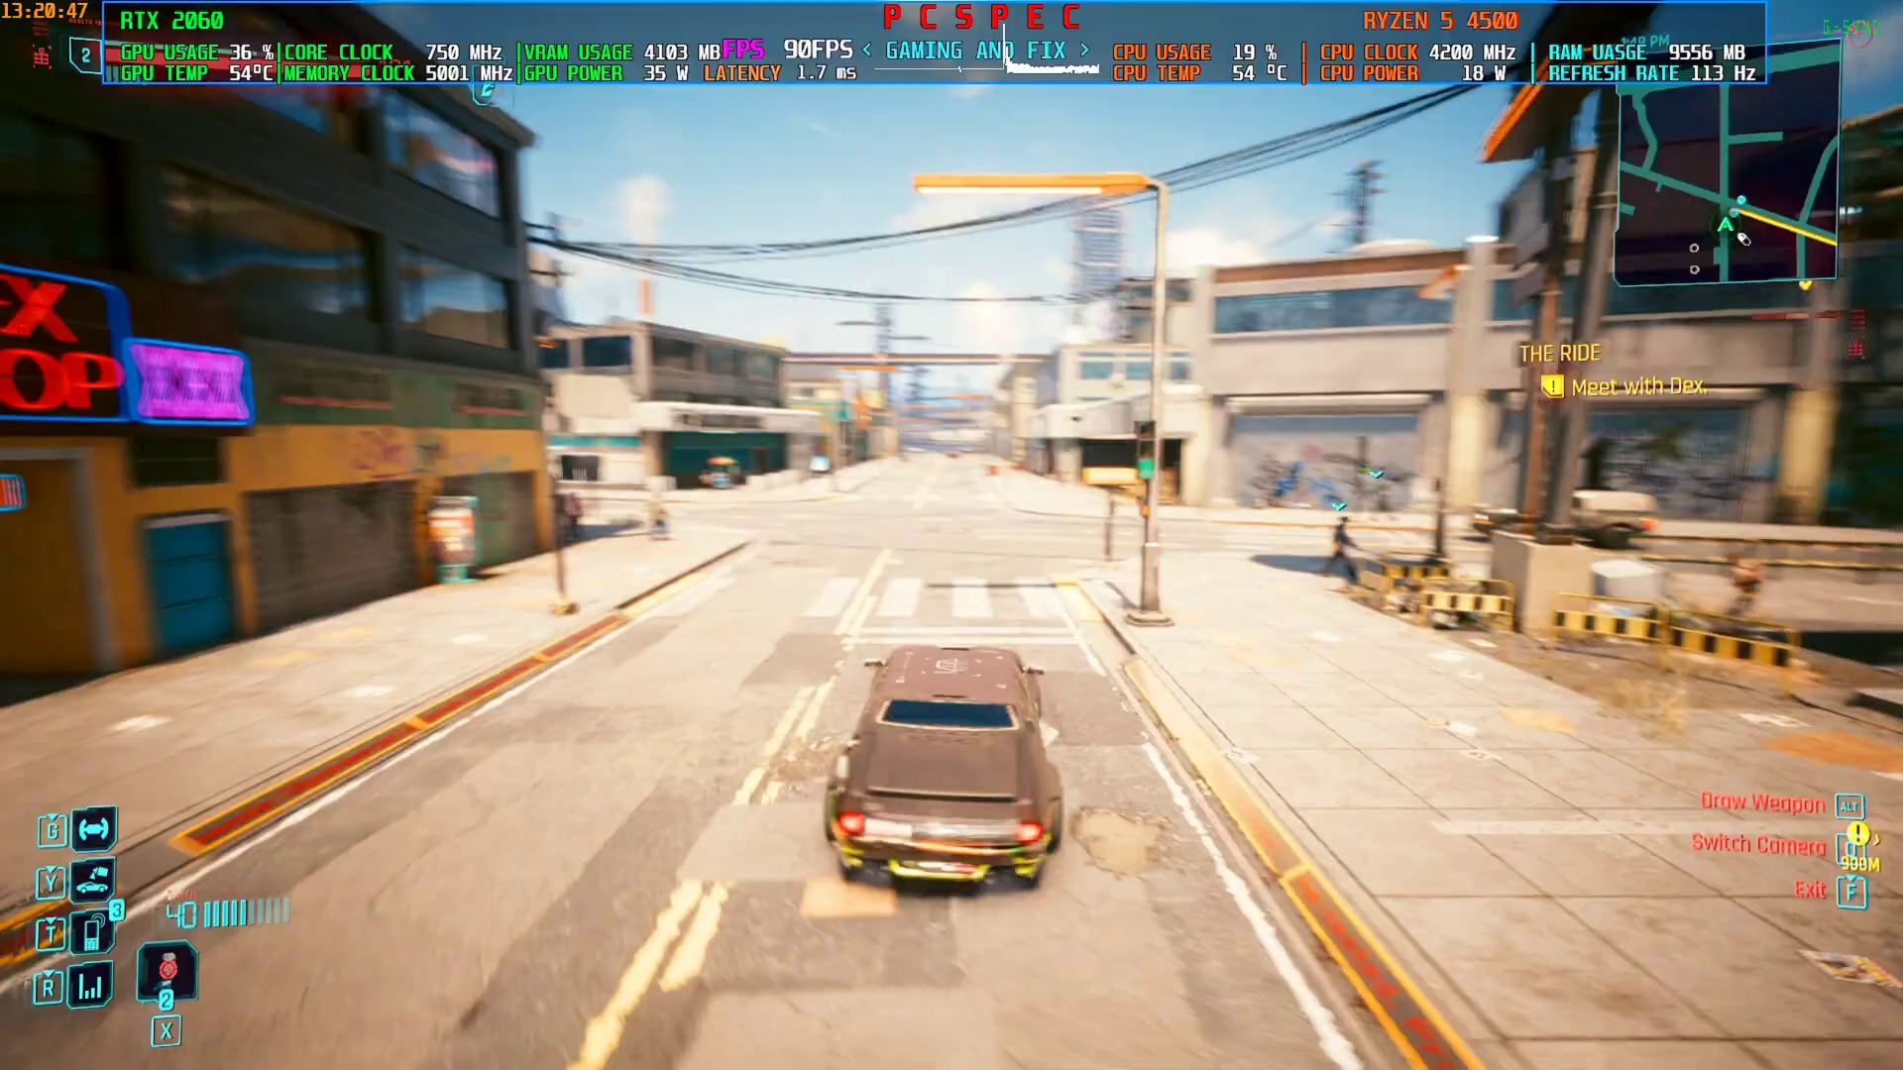
Drive on through the intersections, steering left and right toward the Meet with Dex marker.
key(a)
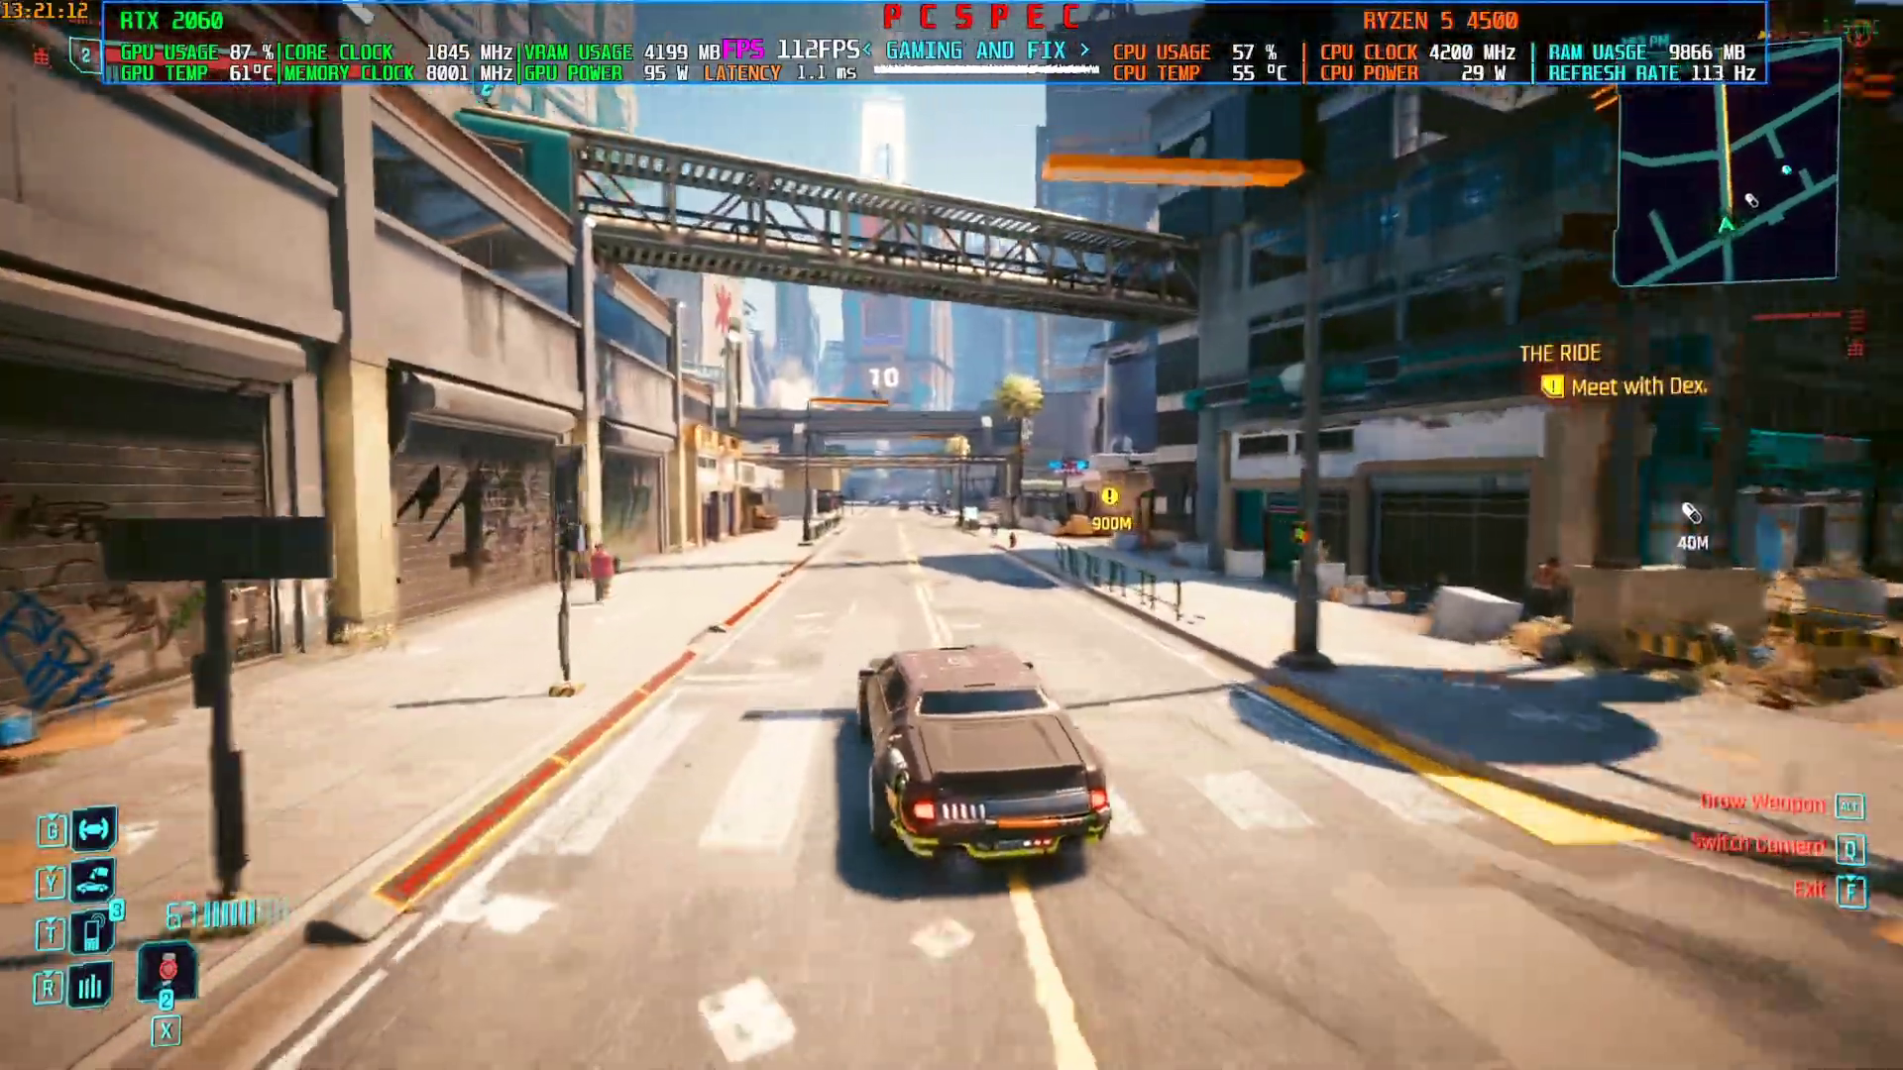
key(d)
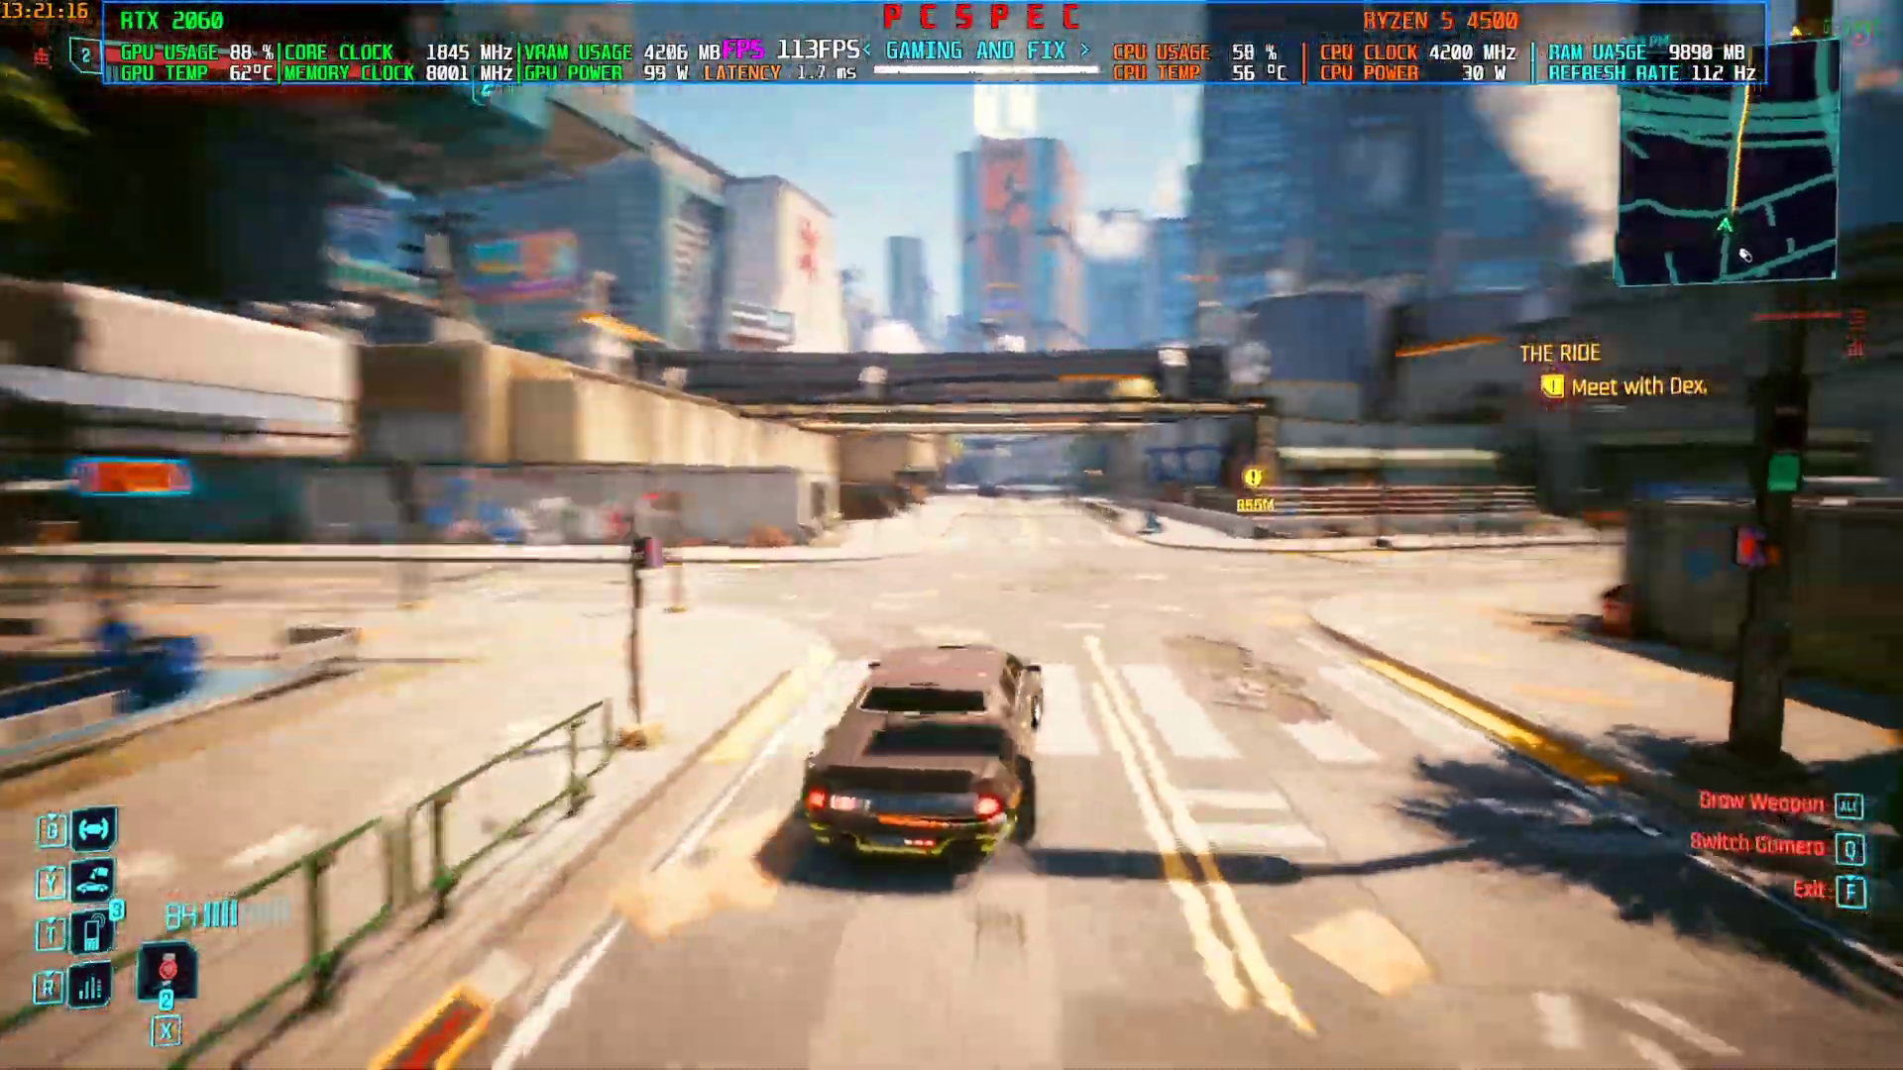
key(a)
key(a)
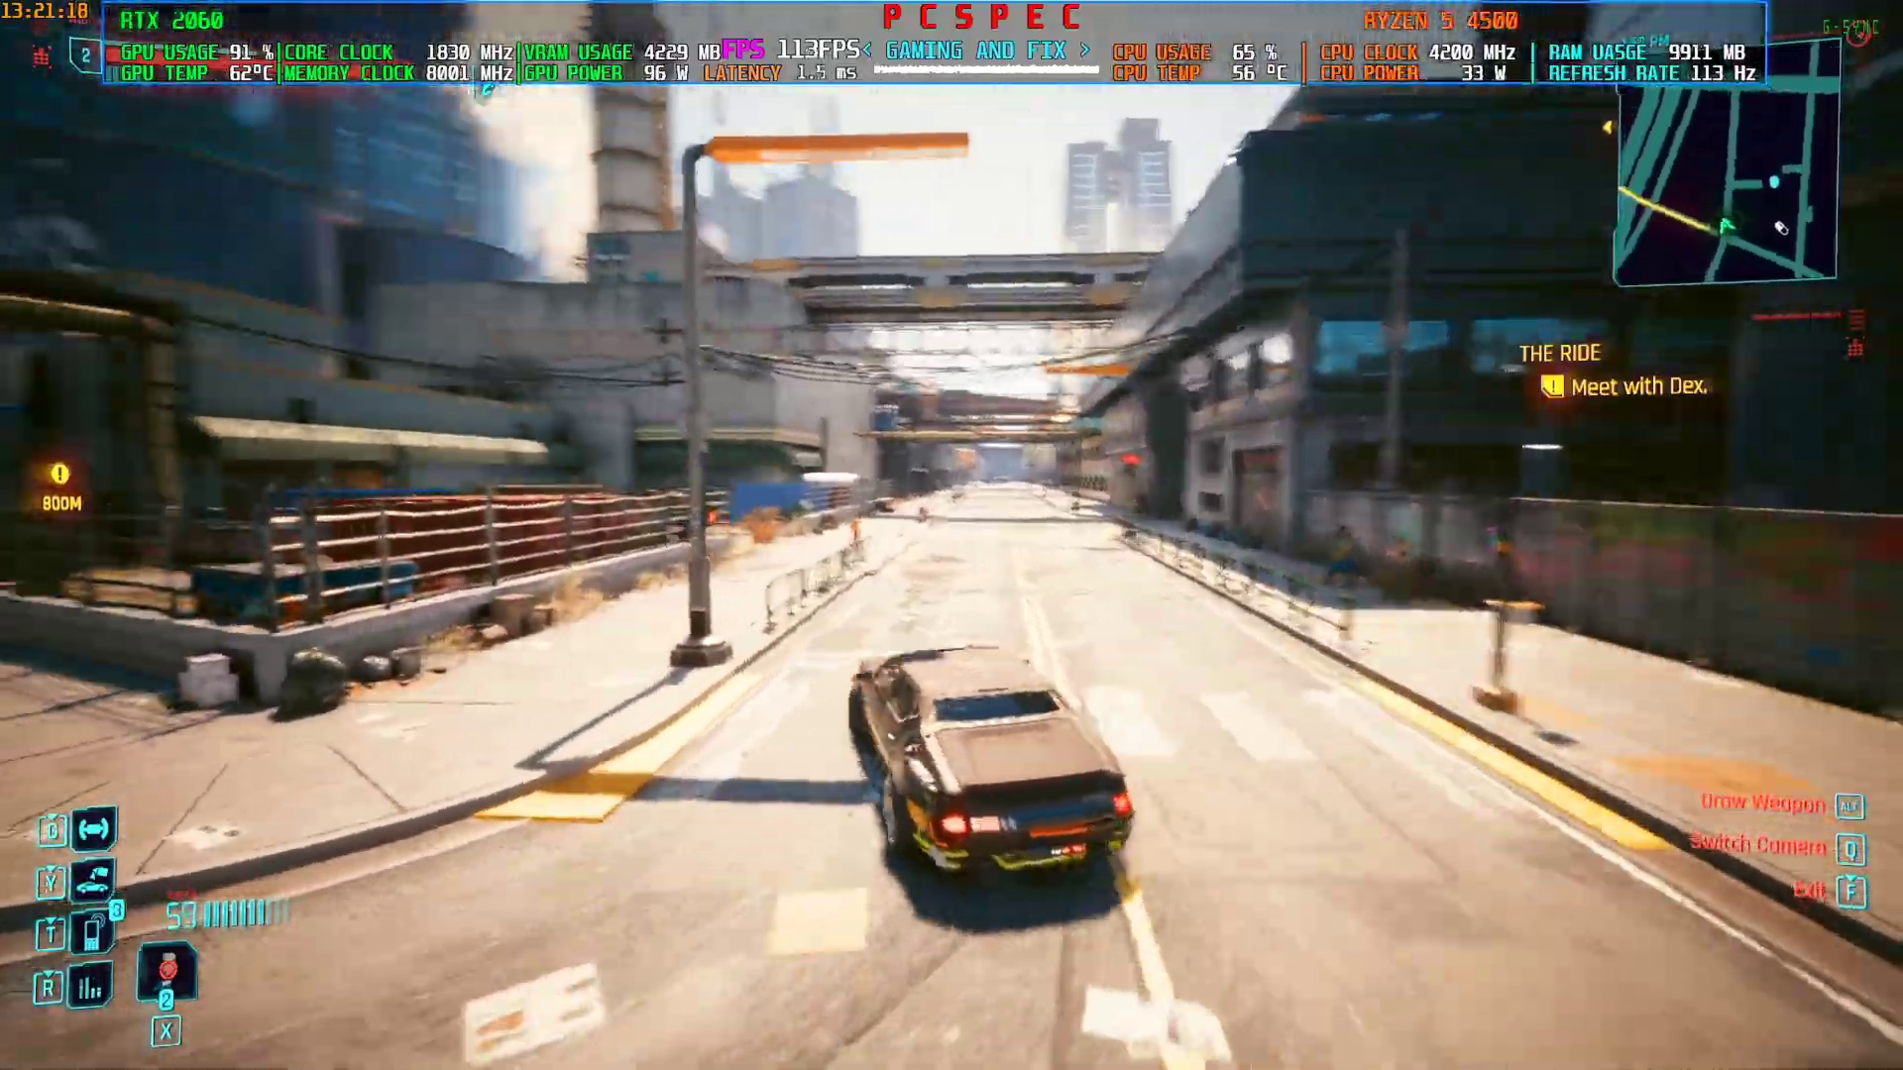
key(d)
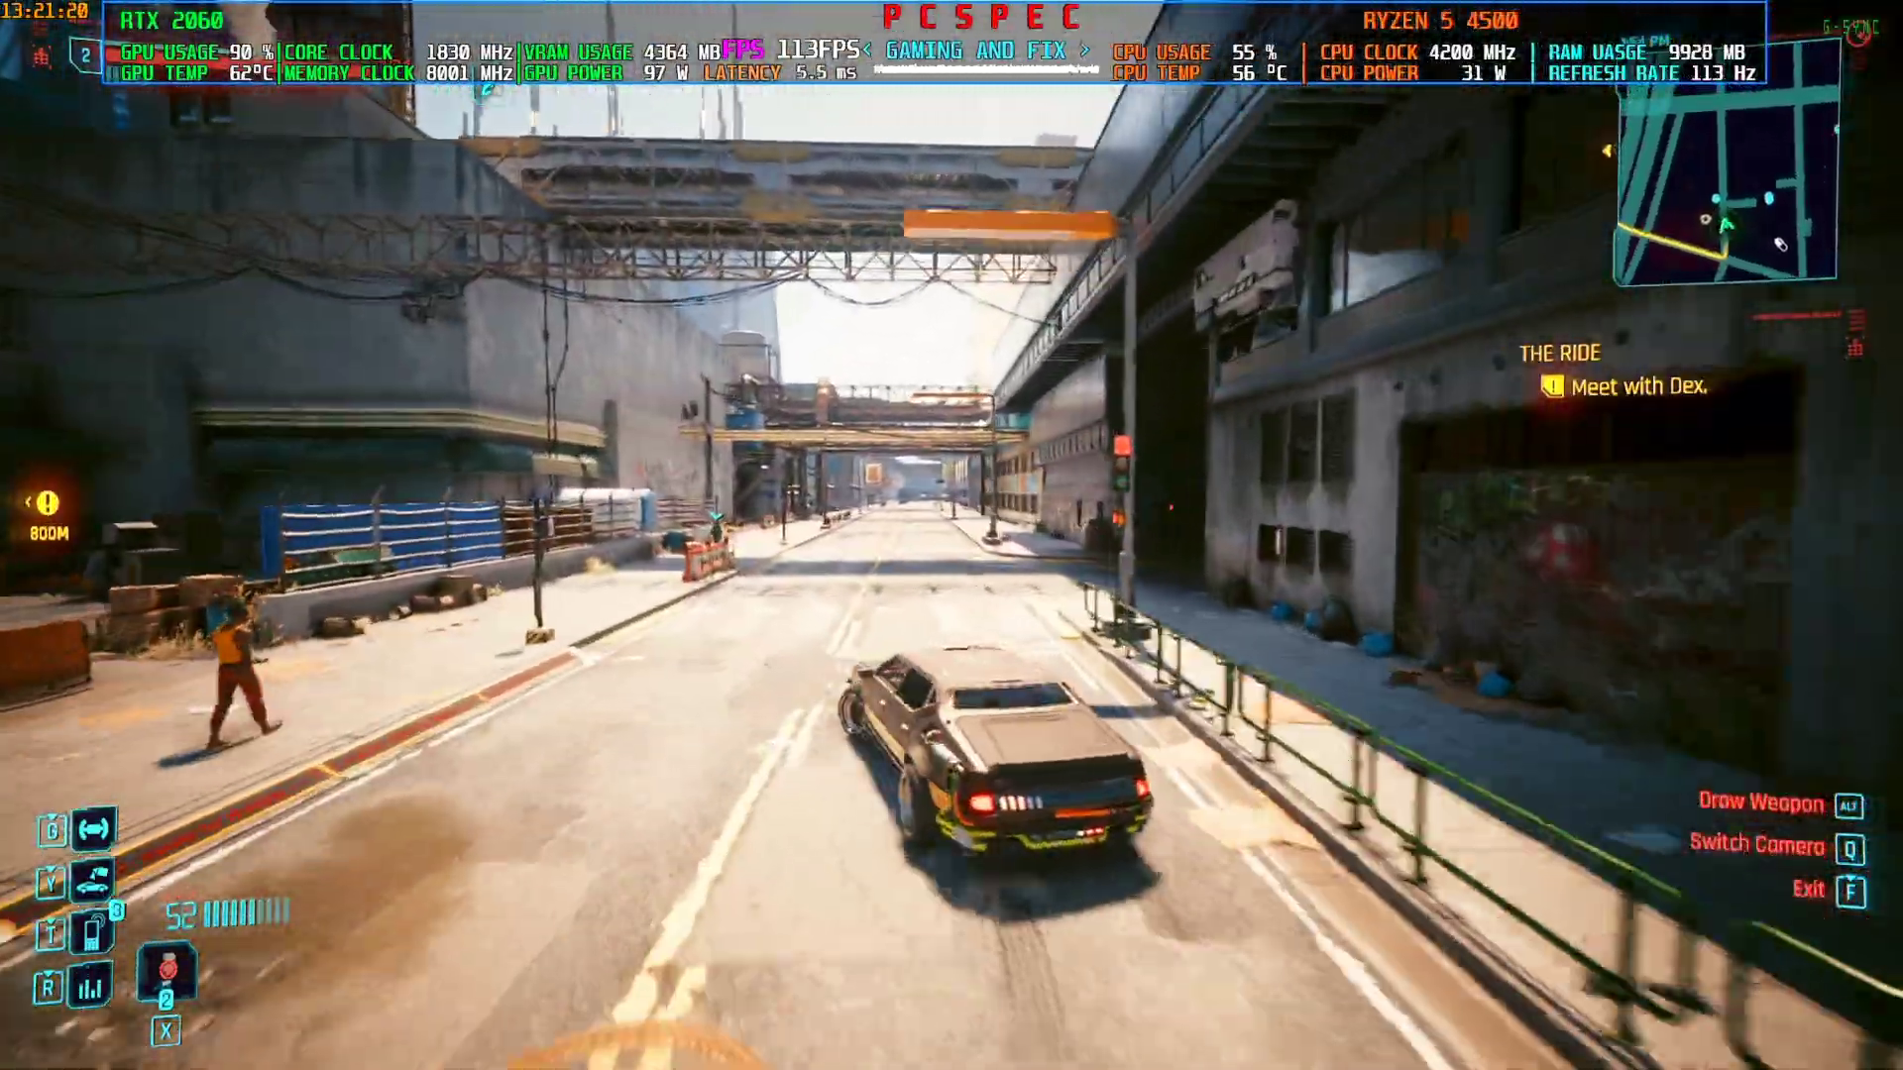